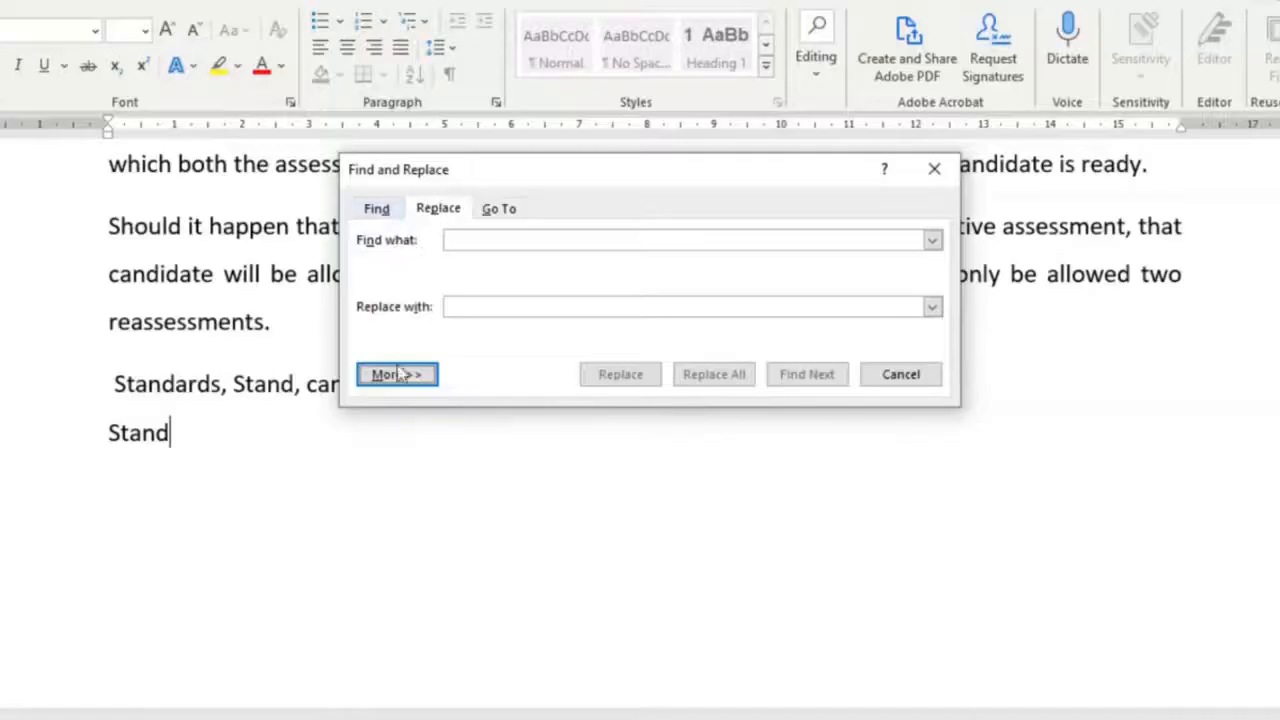
click(398, 374)
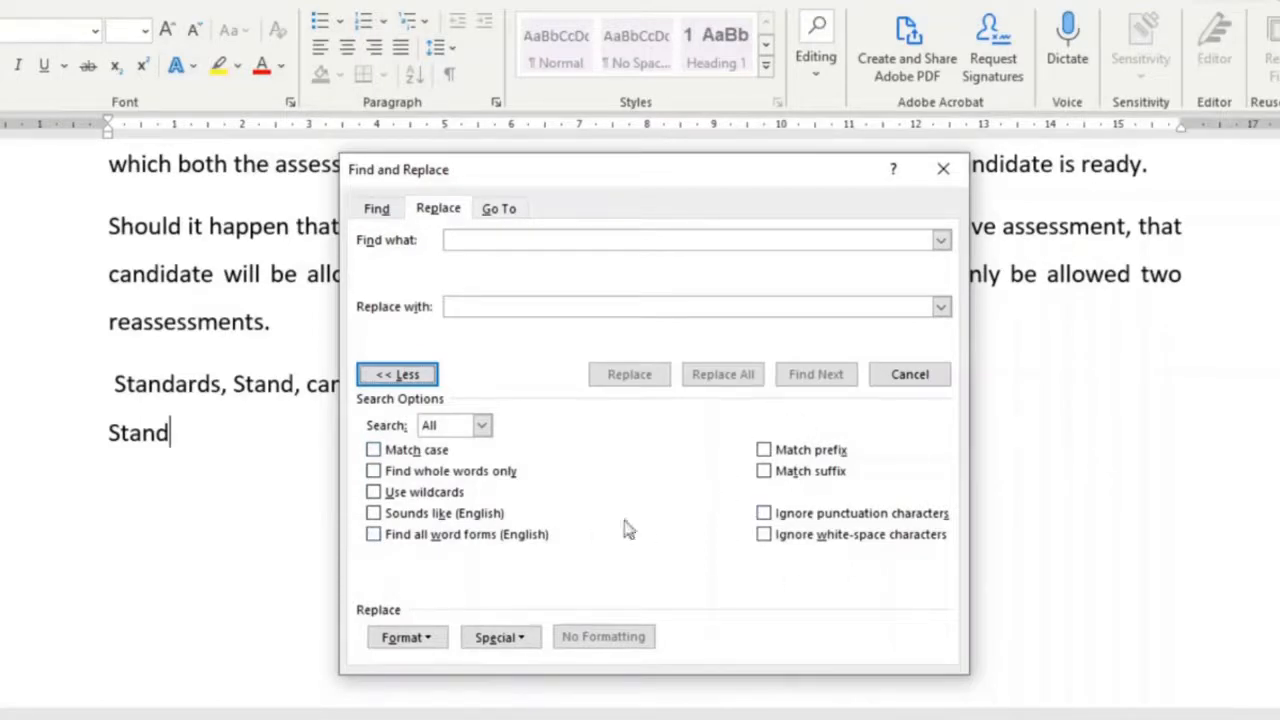
click(405, 637)
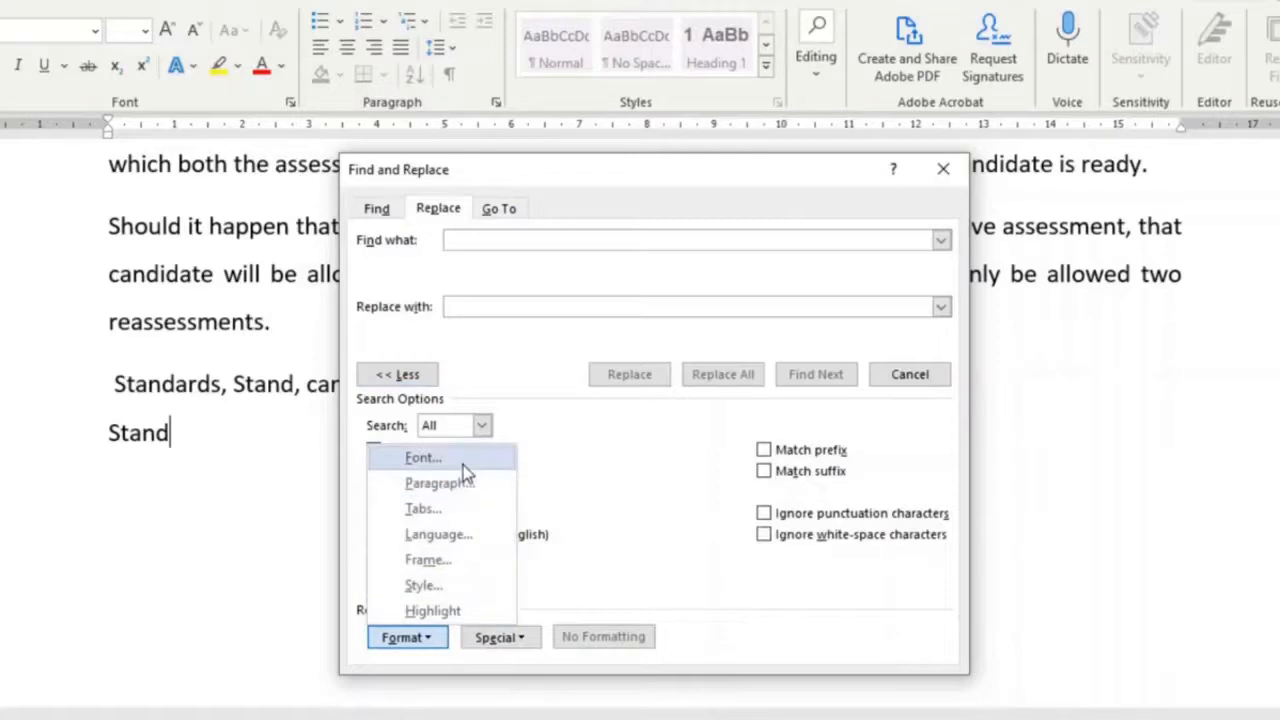
click(433, 648)
click(521, 644)
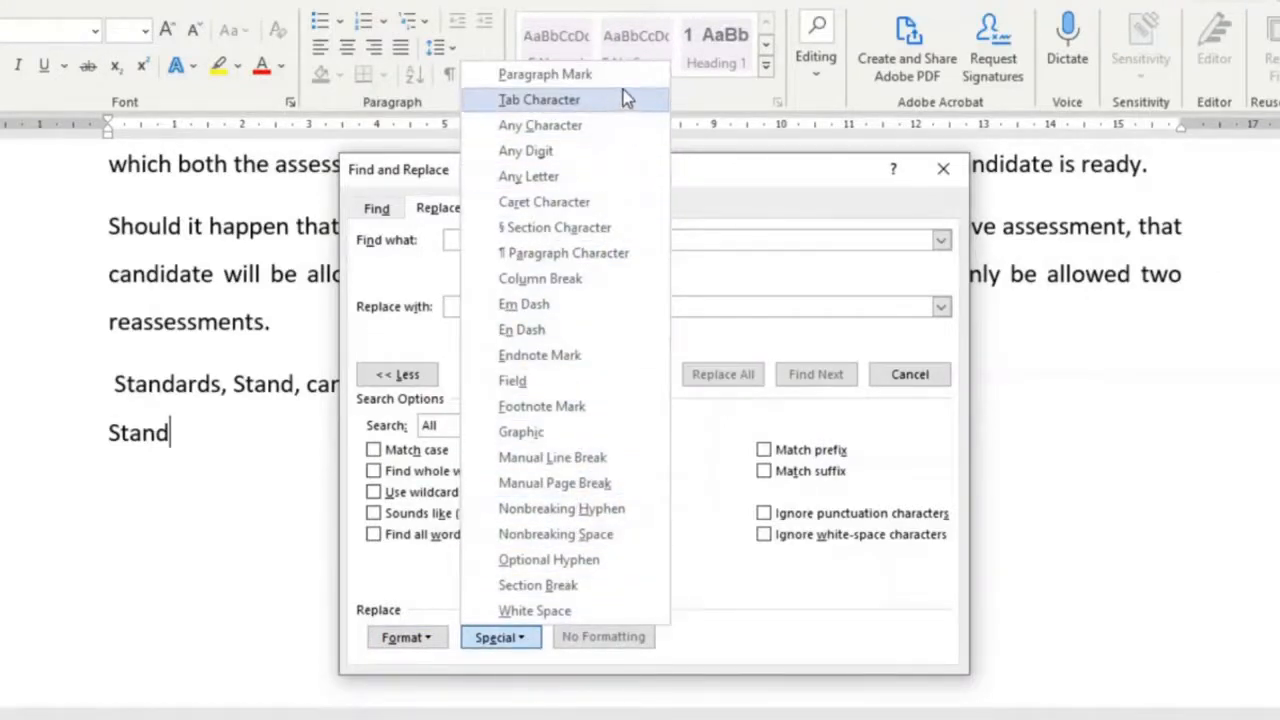
key(Escape)
- Replace every occurrence of Stand with Sit throughout the document, continuing the search from the beginning
right_click(478, 244)
click(514, 304)
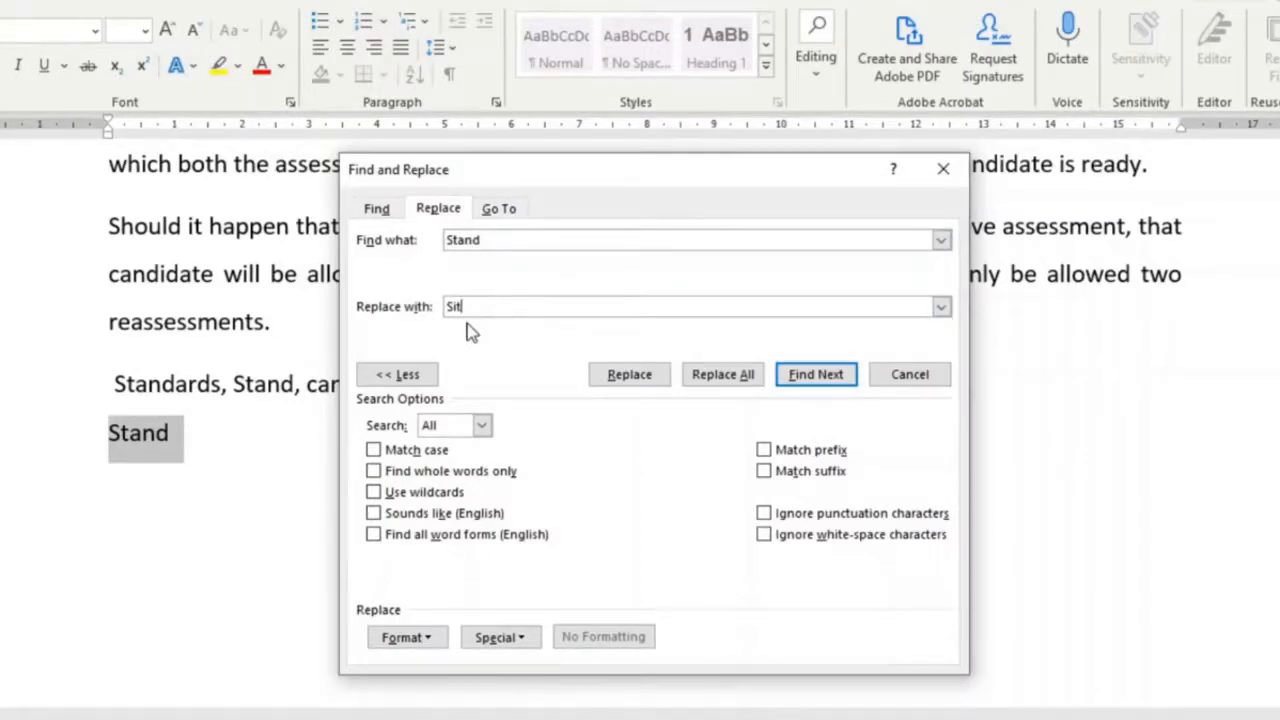
click(841, 386)
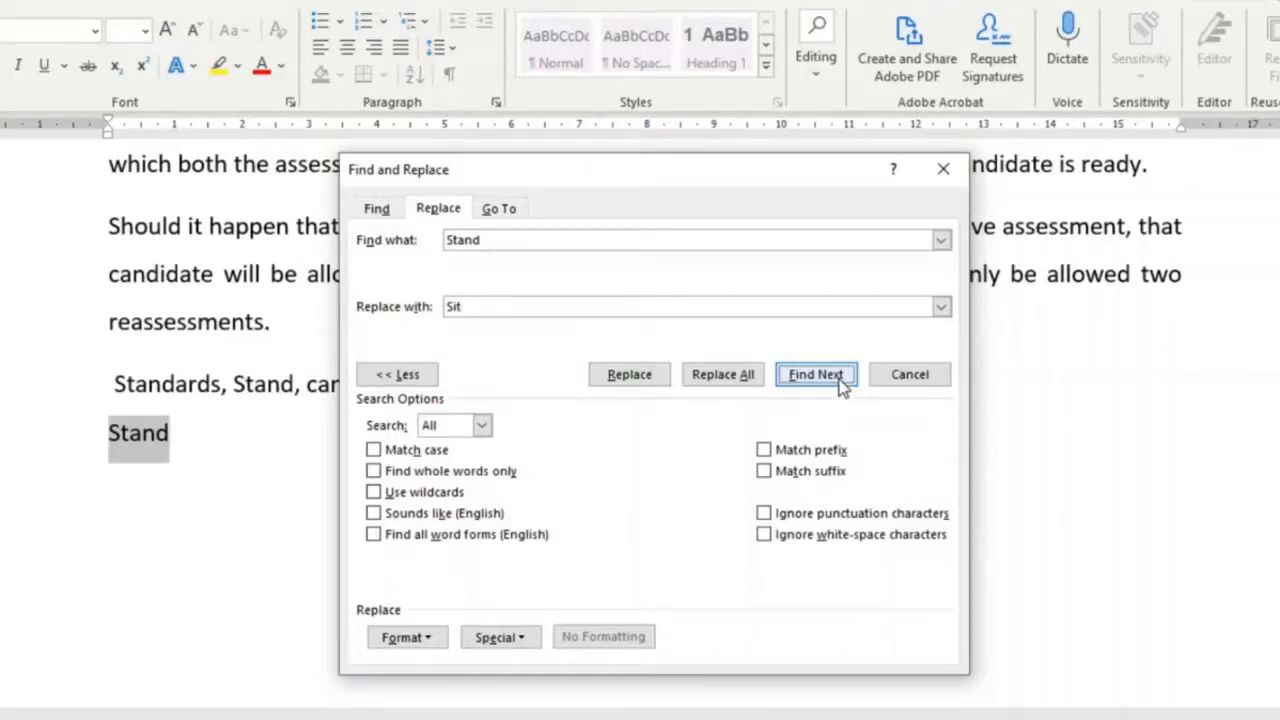
click(745, 386)
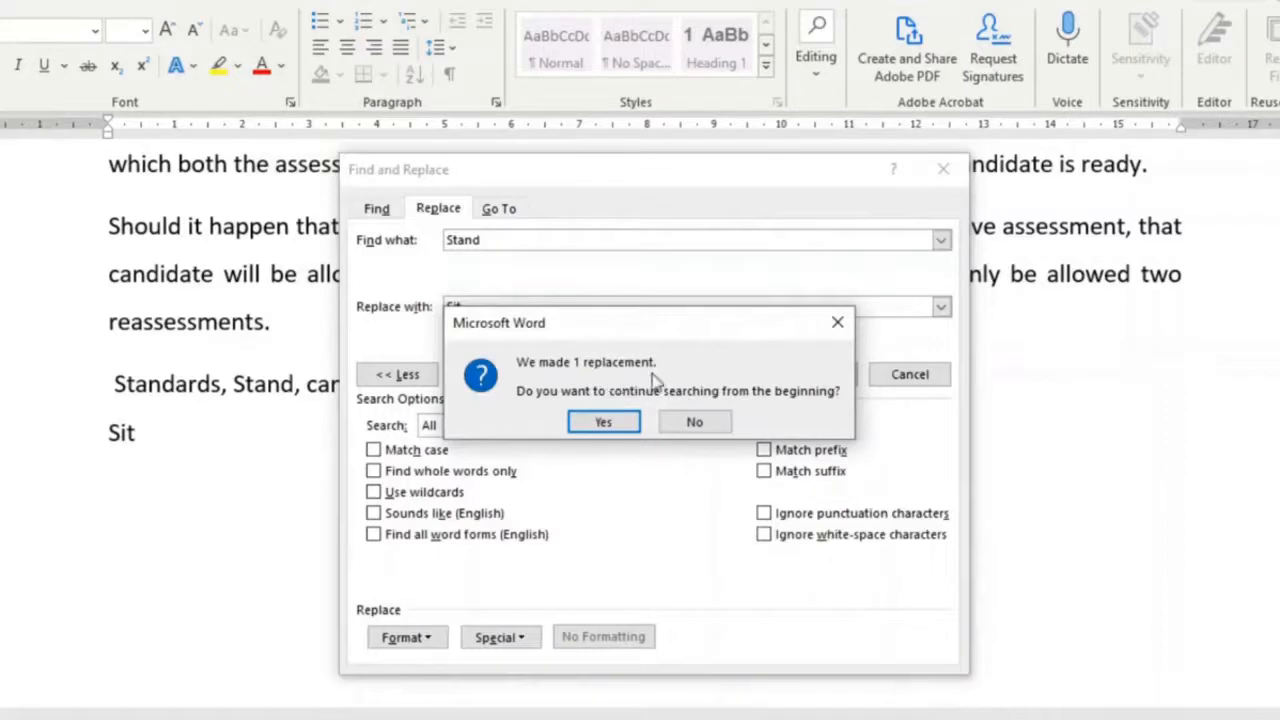
click(600, 421)
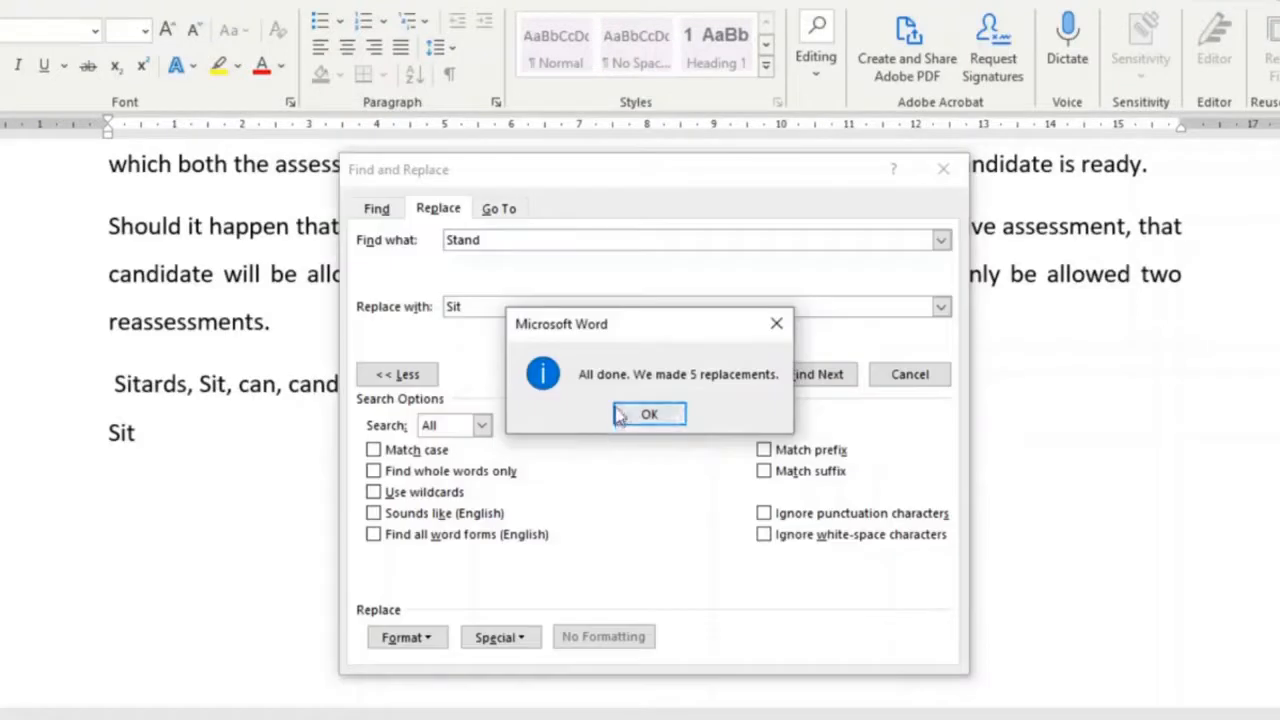
click(630, 412)
click(766, 168)
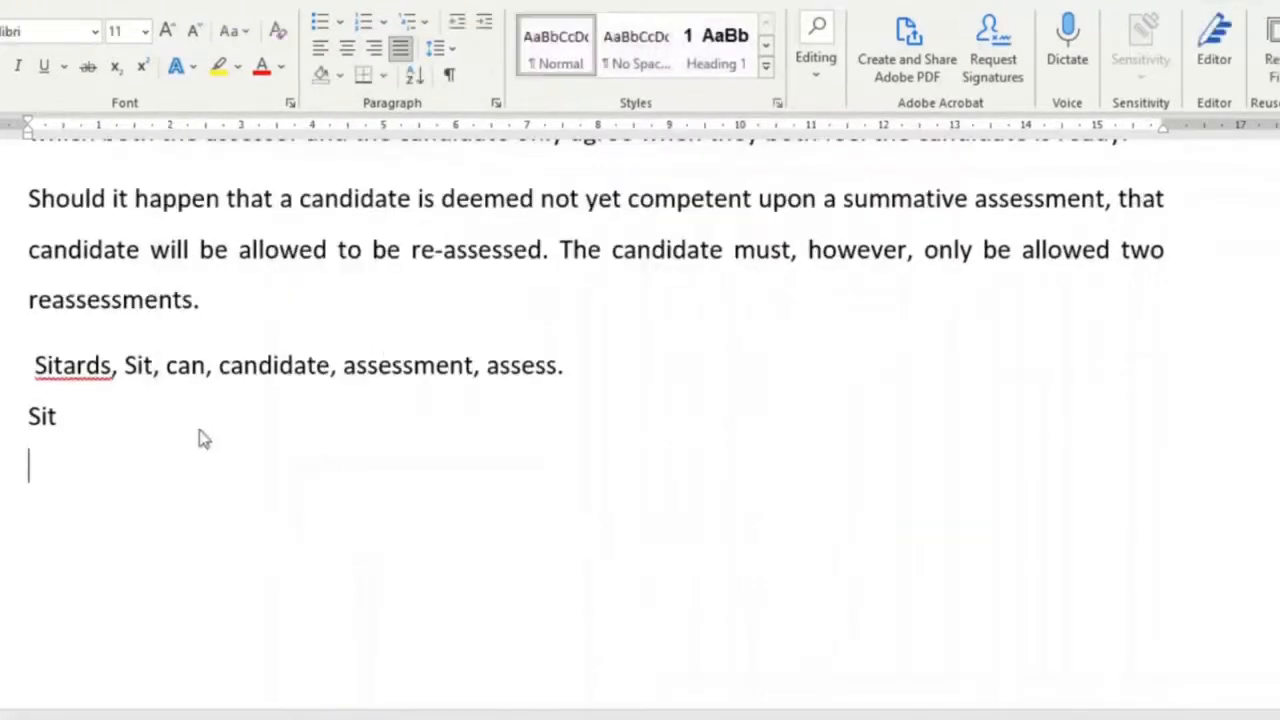
- Inspect the replaced words throughout the document, including those inside longer words
double_click(67, 416)
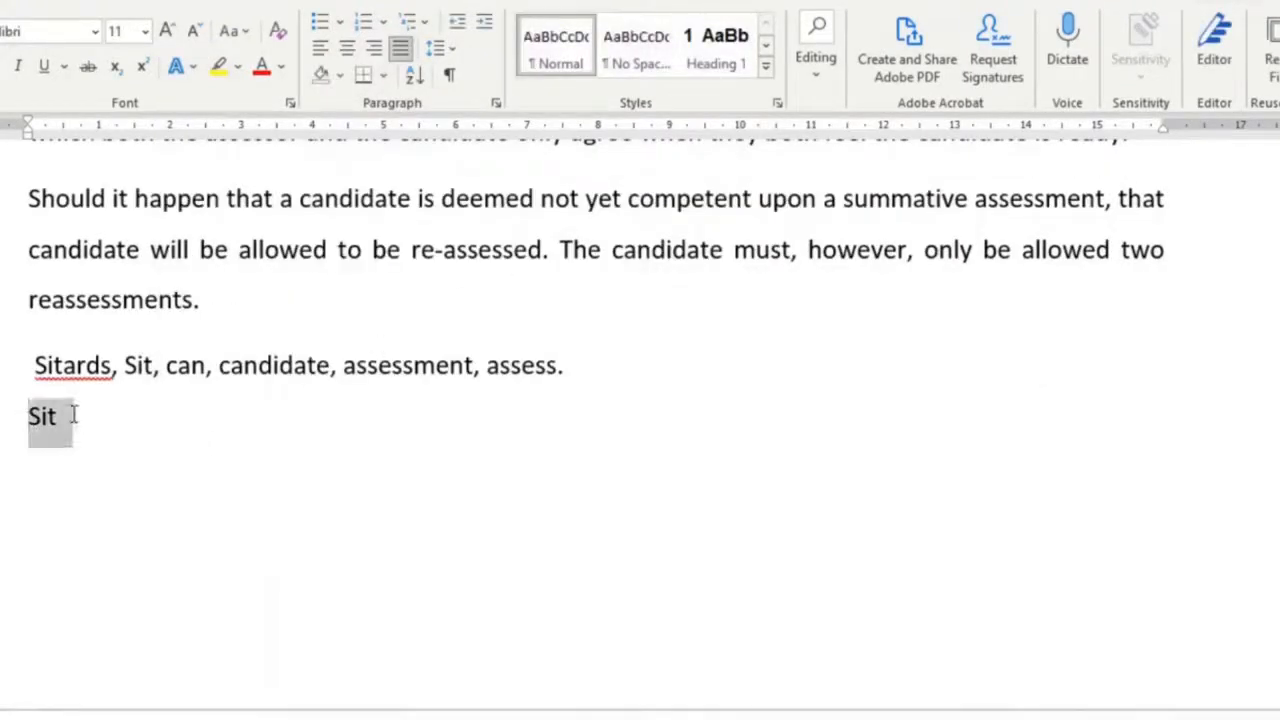
click(257, 416)
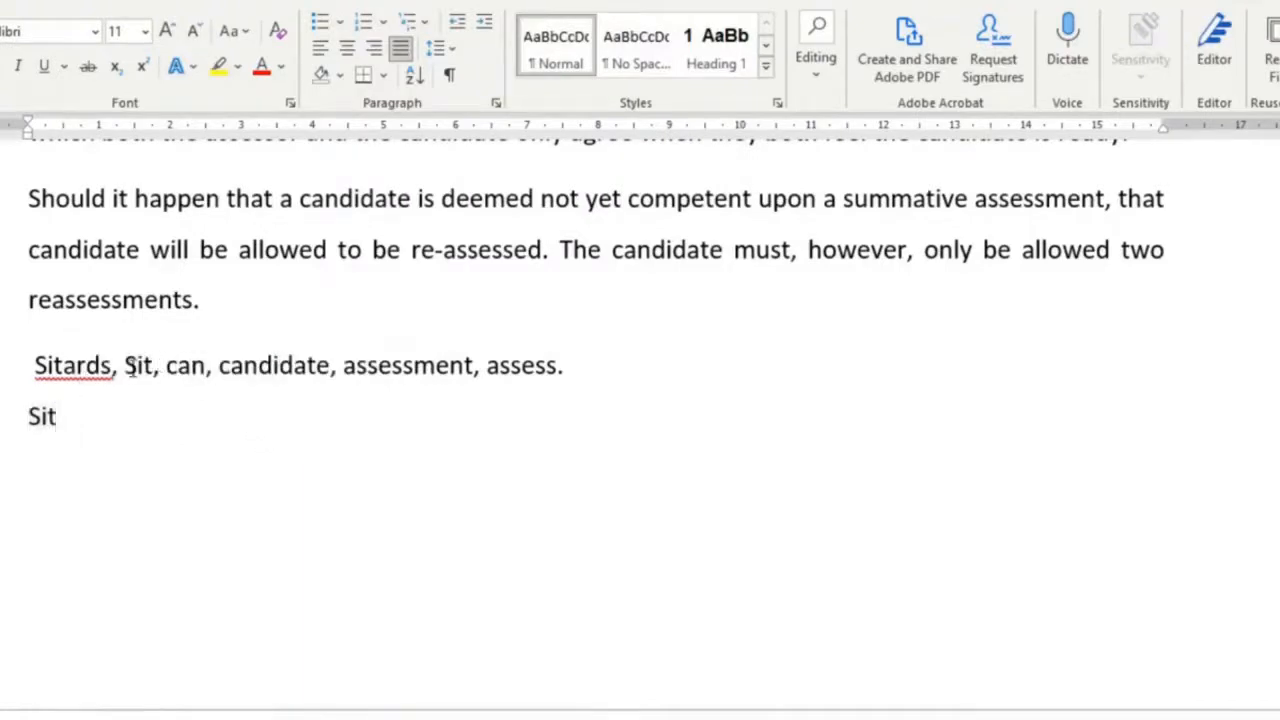
double_click(130, 367)
double_click(86, 366)
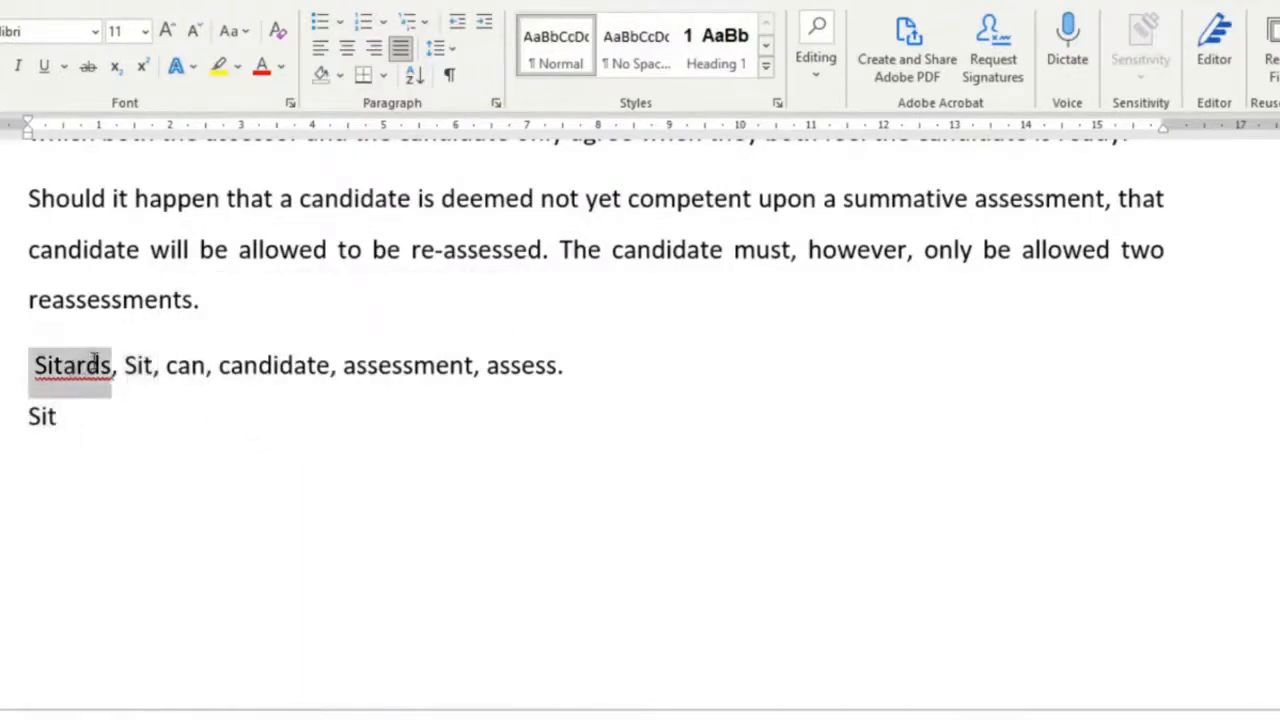
scroll(780, 469, up, 5)
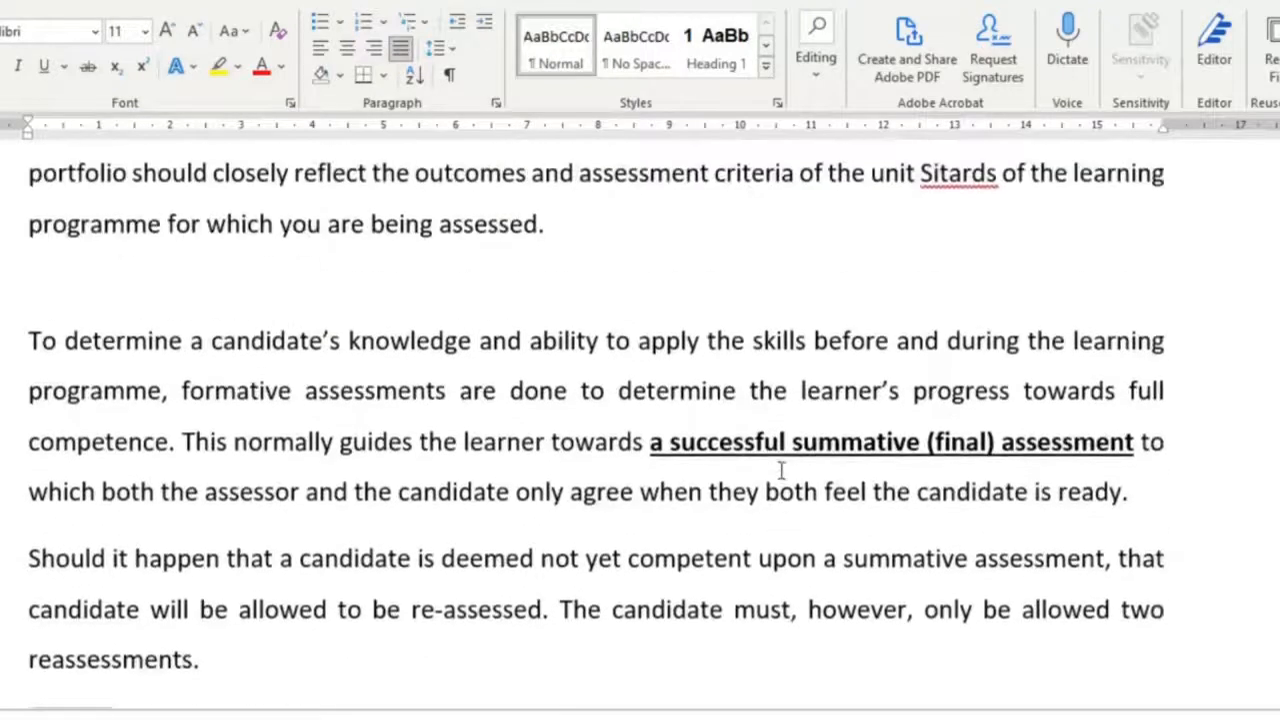
drag(998, 170, 916, 173)
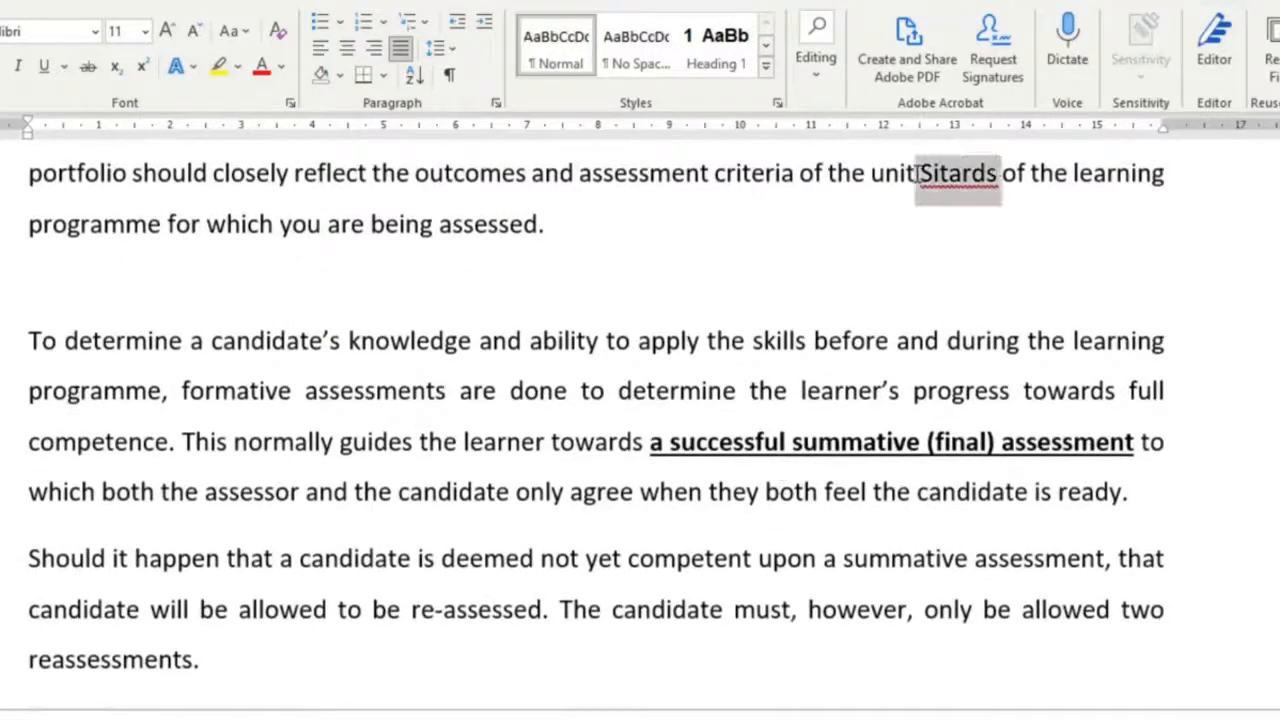
click(543, 224)
scroll(543, 224, down, 5)
drag(32, 365, 95, 365)
scroll(777, 469, up, 3)
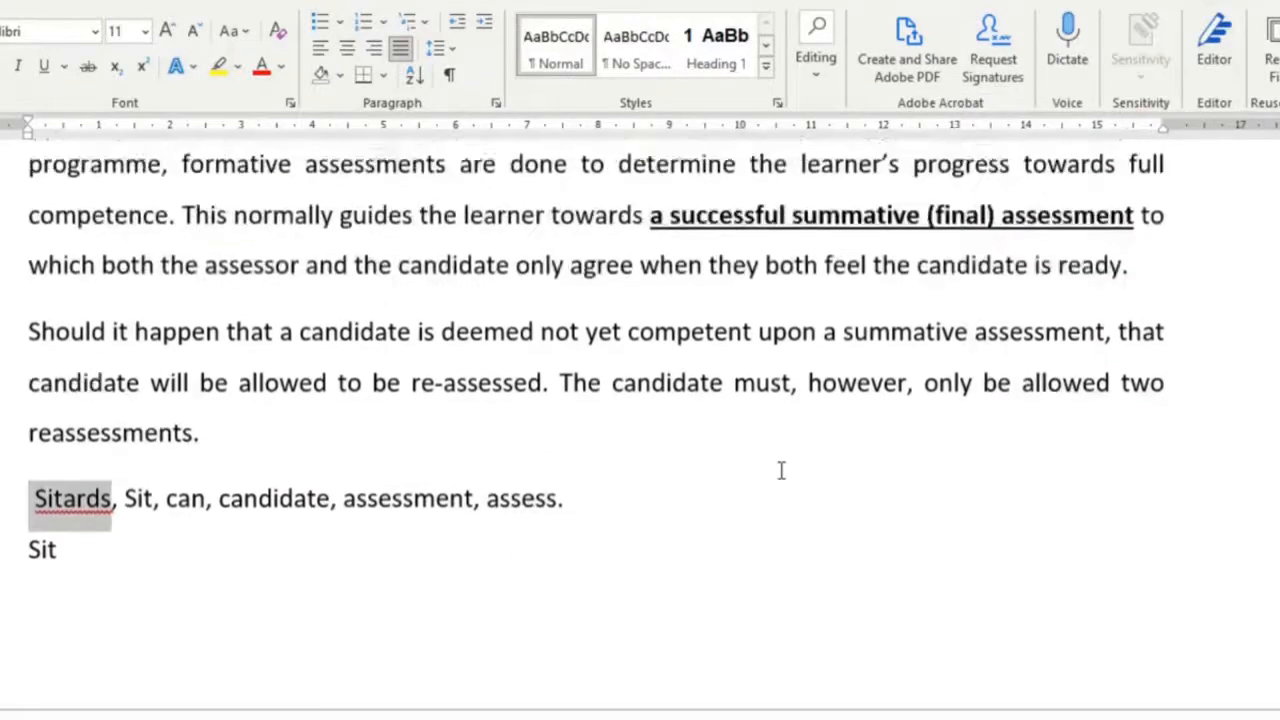
scroll(781, 470, up, 2)
drag(998, 168, 916, 170)
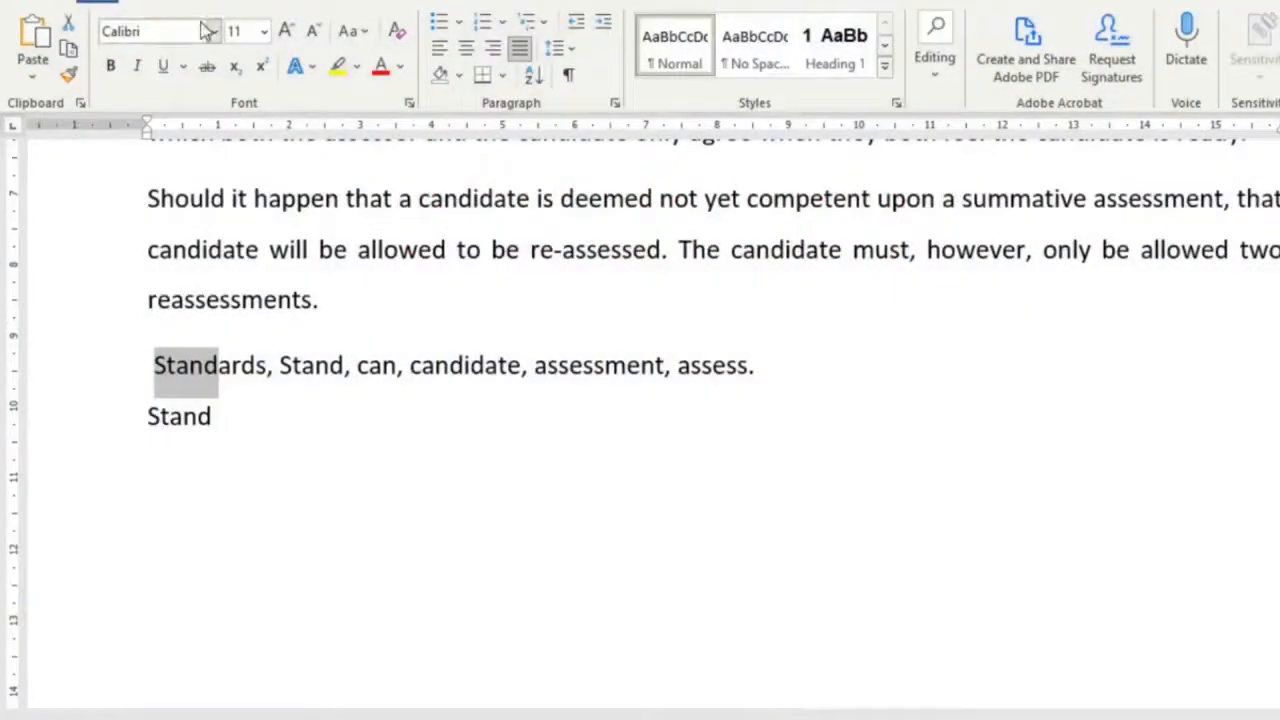
- Replace Stand with Sit throughout the document, matching whole words only
scroll(900, 345, up, 10)
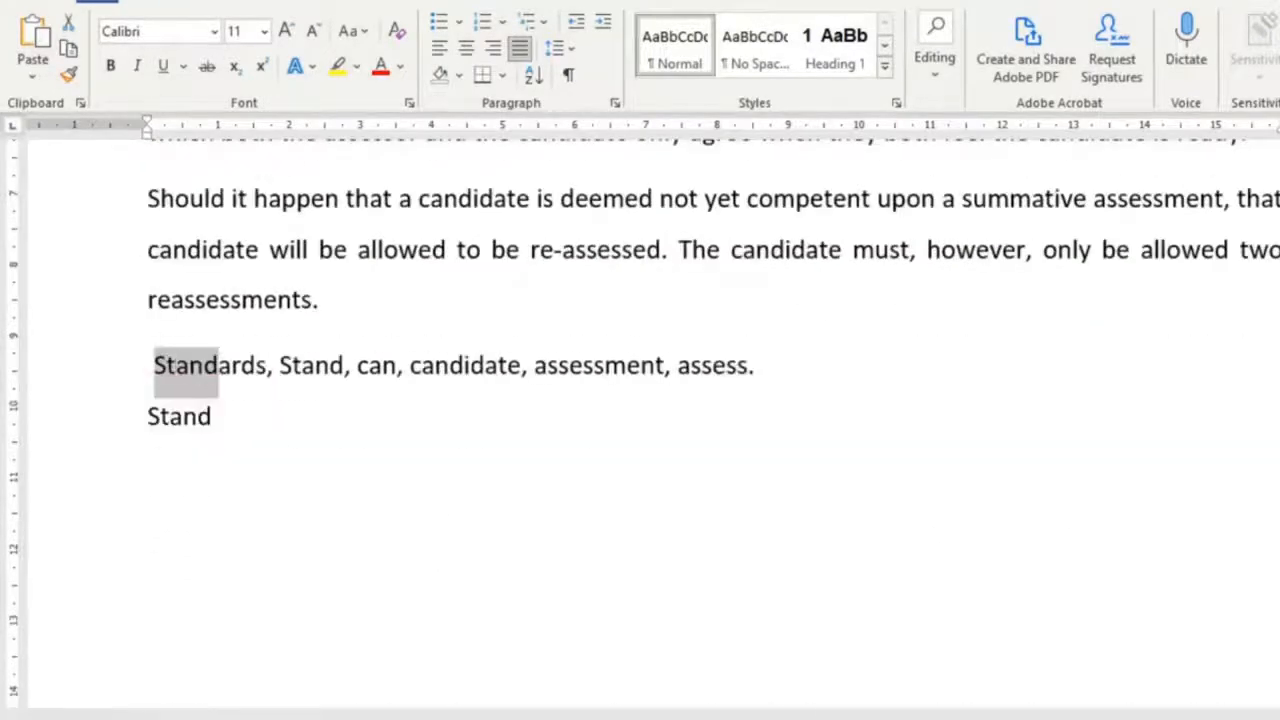
click(934, 57)
click(951, 151)
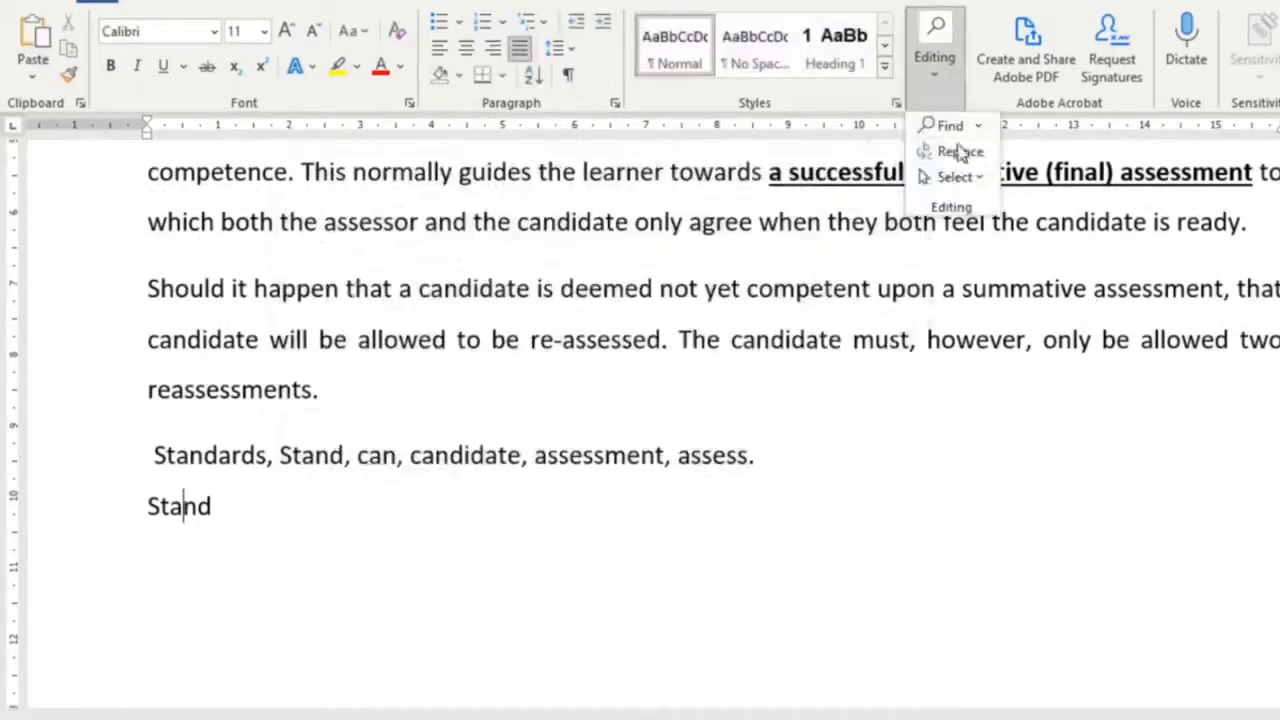
click(957, 151)
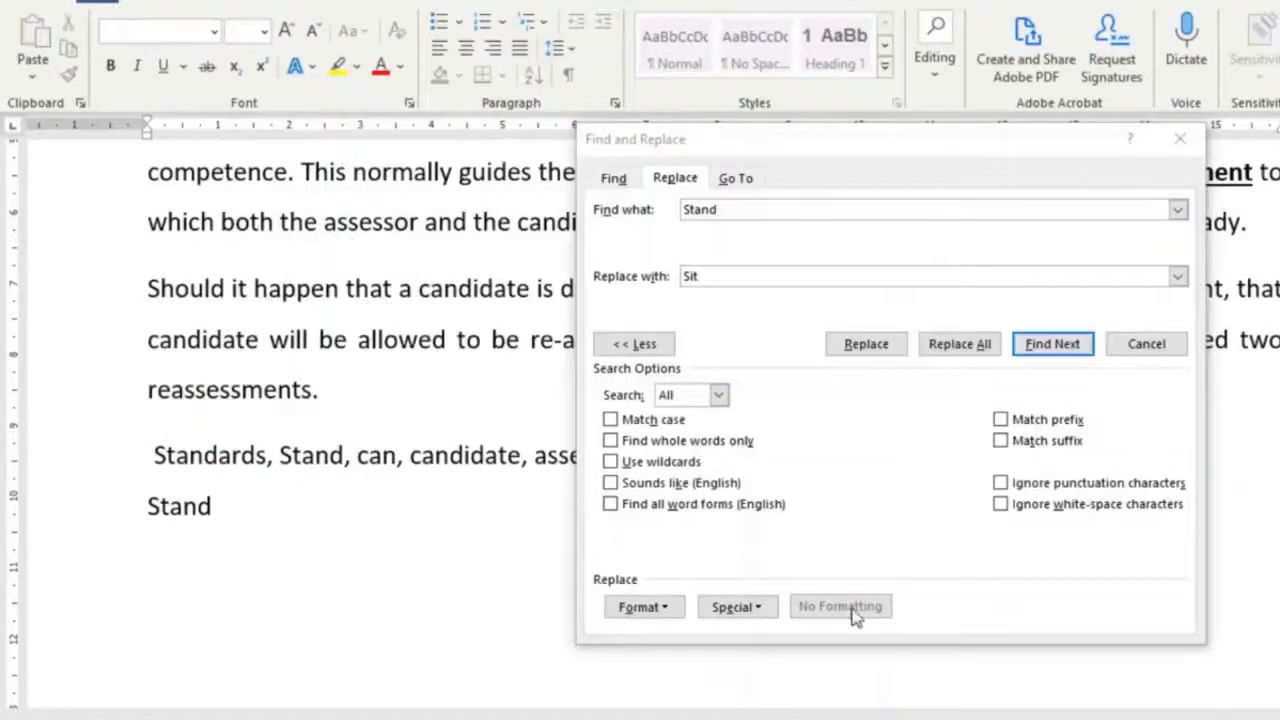
click(611, 448)
click(611, 448)
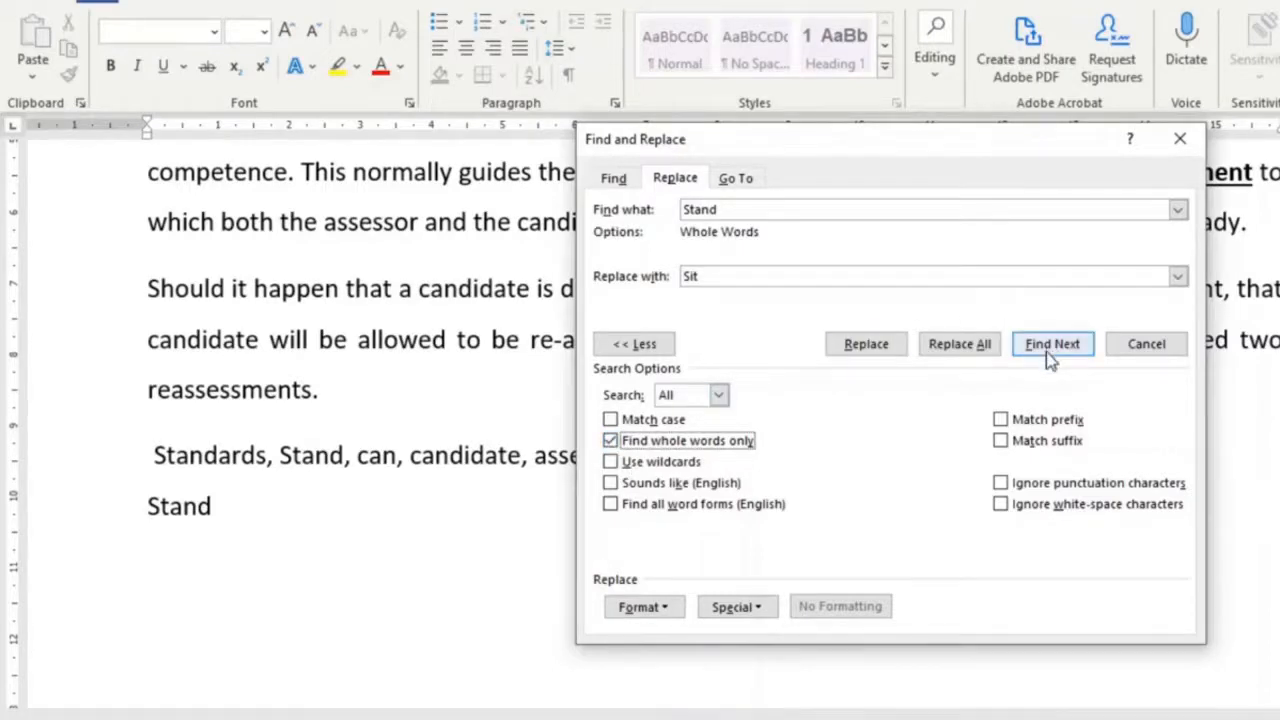
click(959, 343)
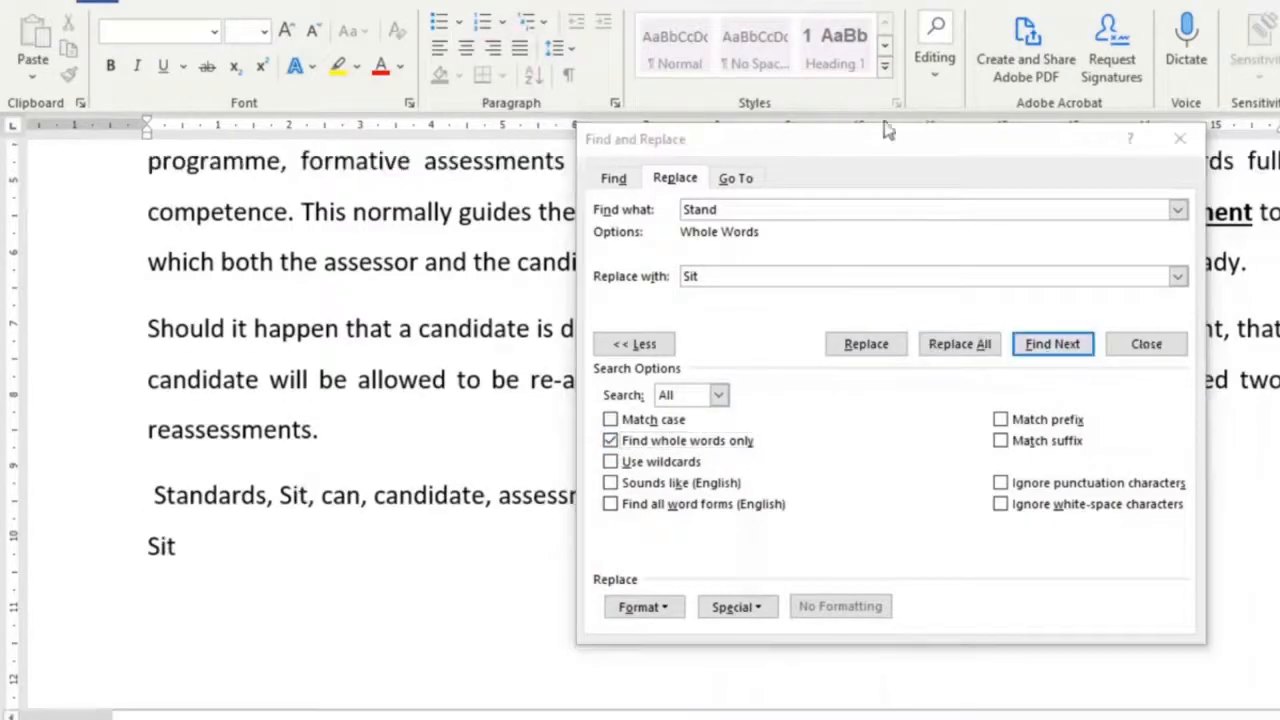
click(1185, 142)
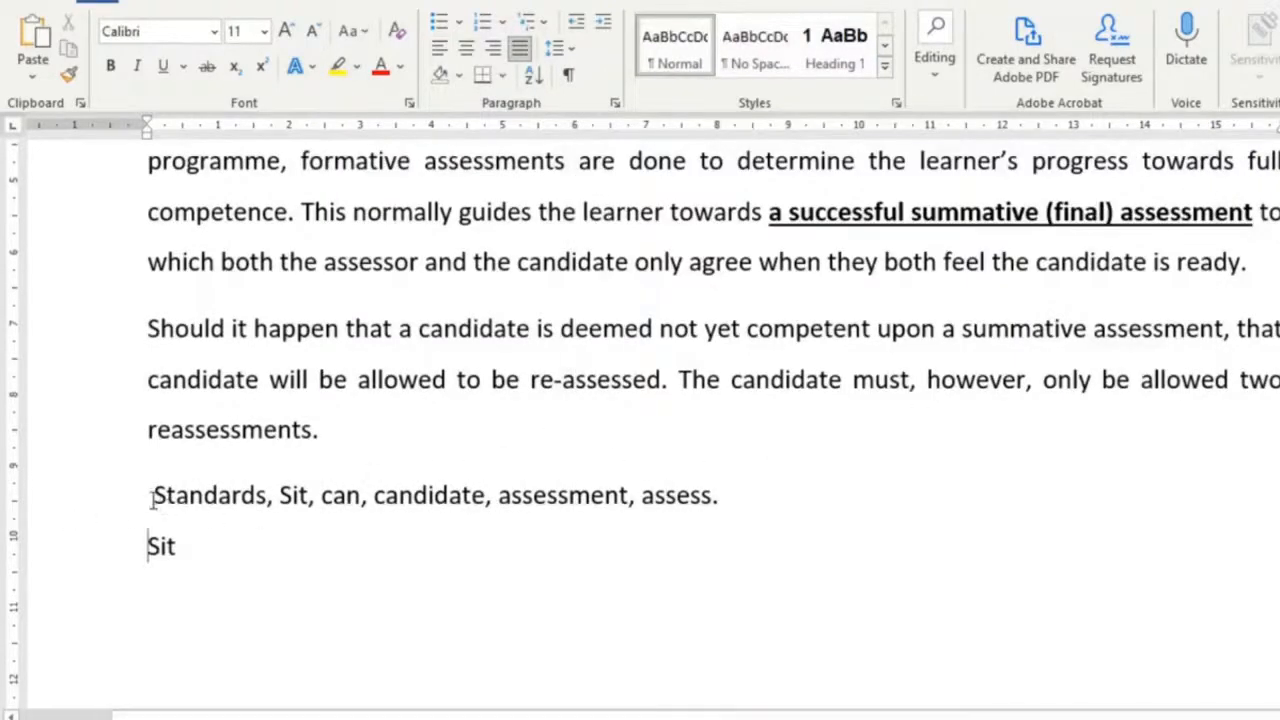
- Check the remaining occurrences of Standards in the document's paragraphs
drag(158, 497, 308, 497)
click(320, 551)
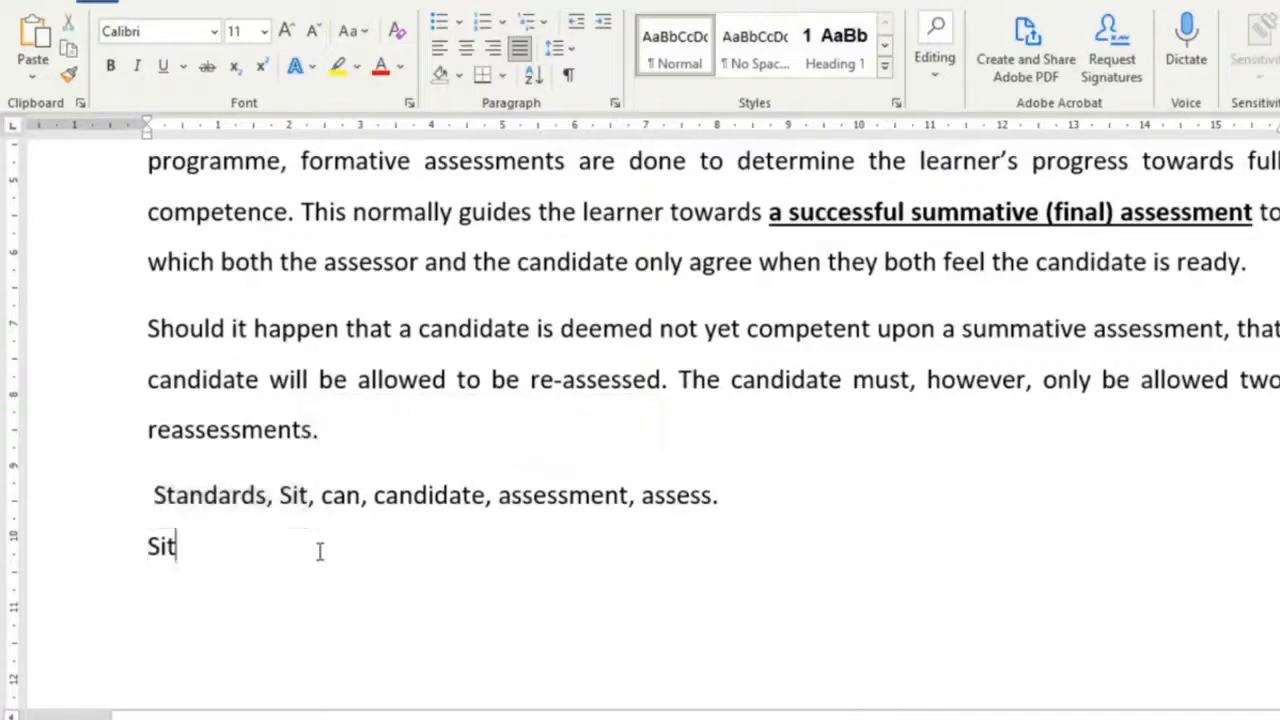
scroll(1136, 472, up, 5)
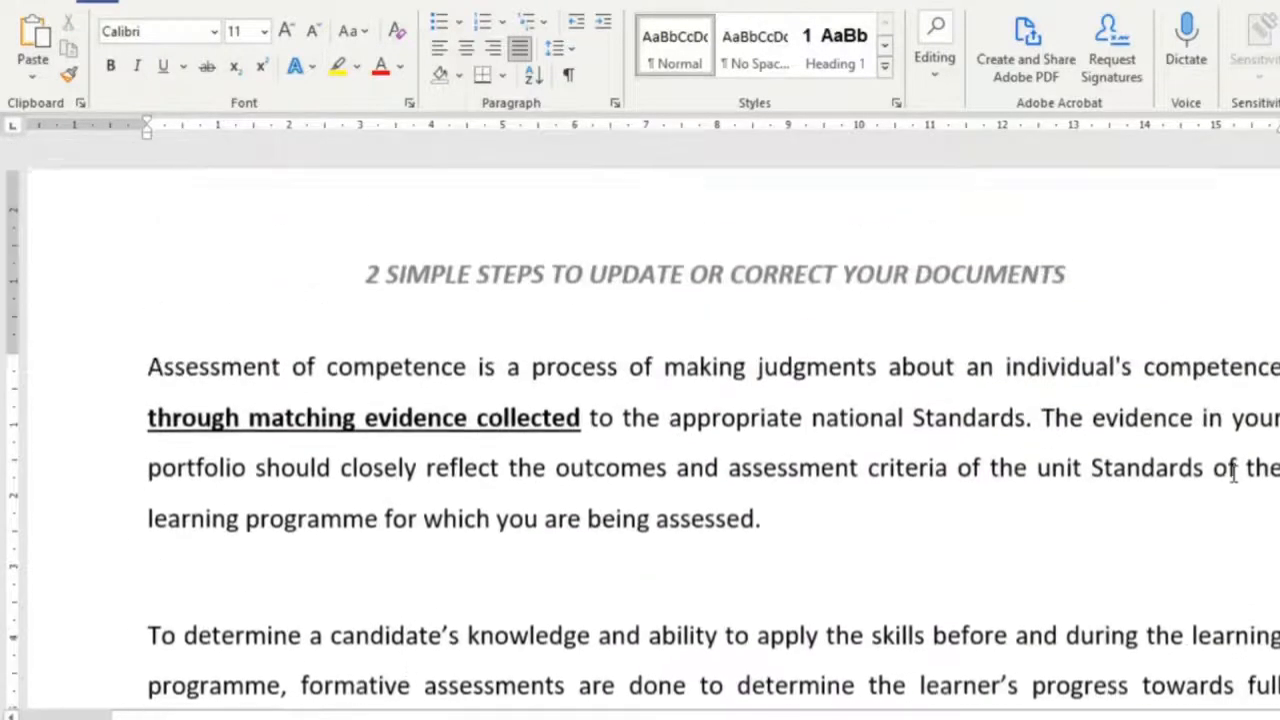
drag(1114, 485, 1040, 474)
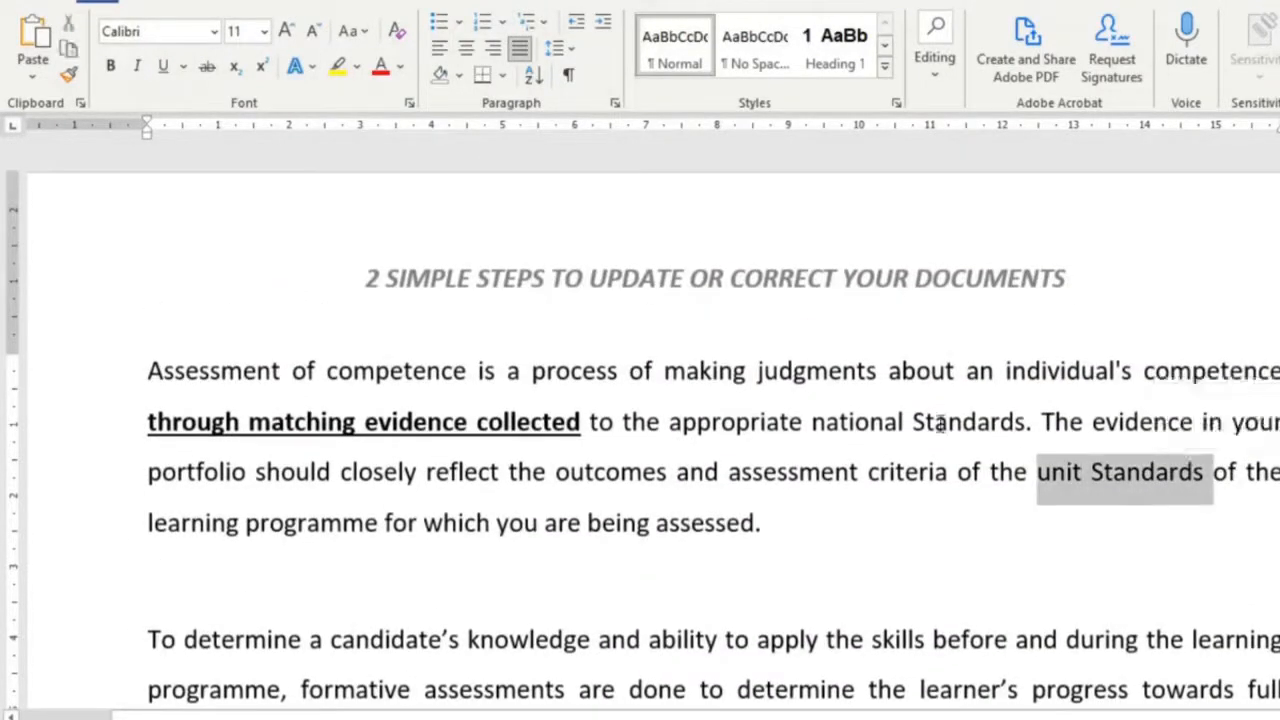
drag(912, 427, 1025, 427)
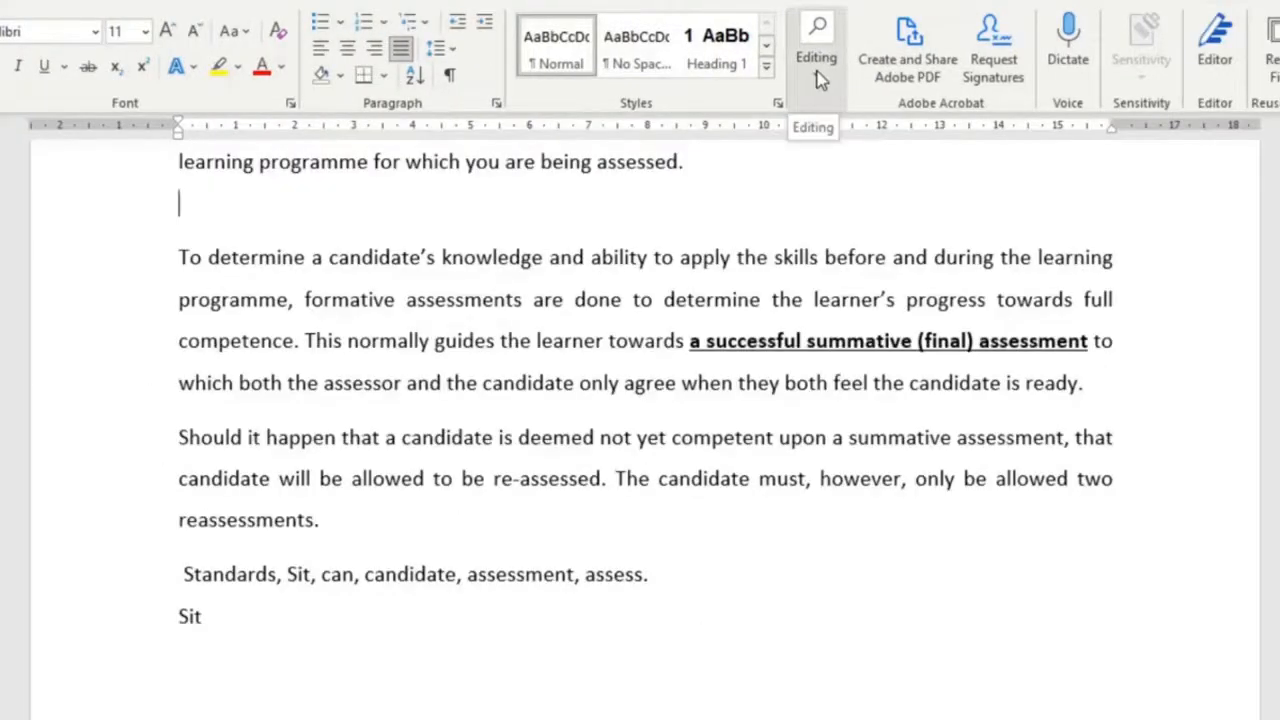
- Replace the whole word can with must throughout the document and check the changed word
click(816, 60)
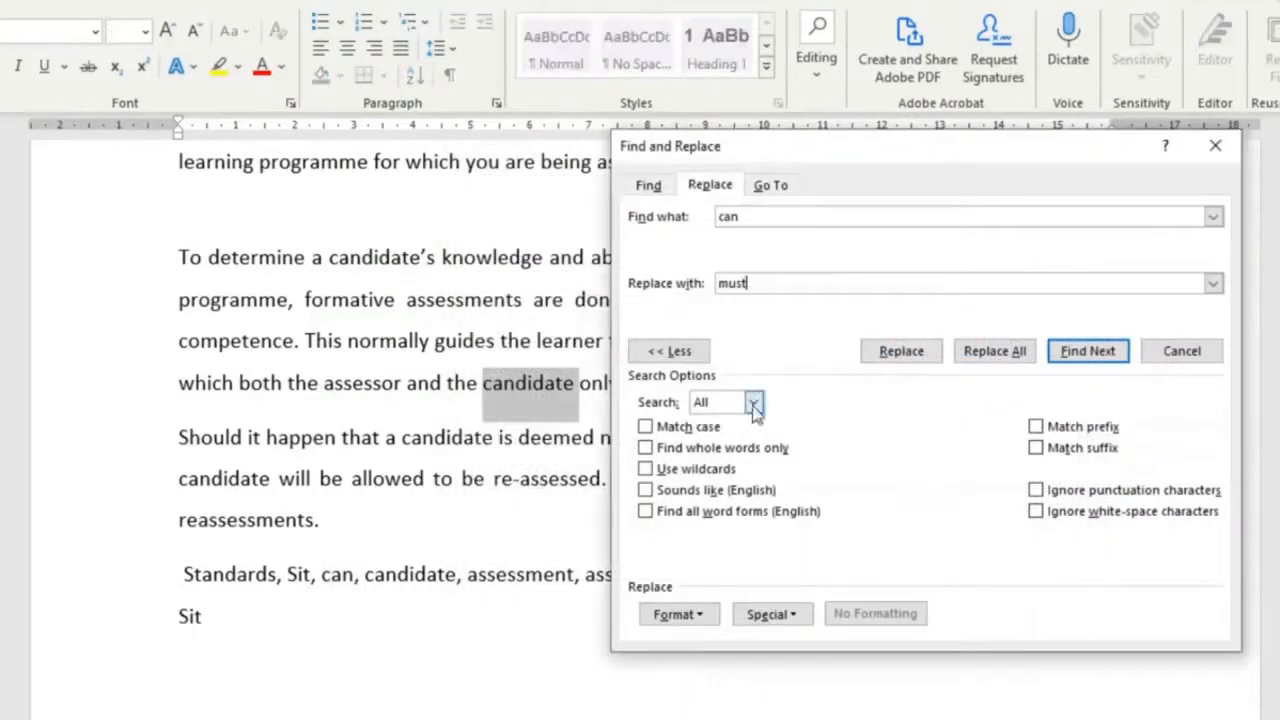
click(645, 449)
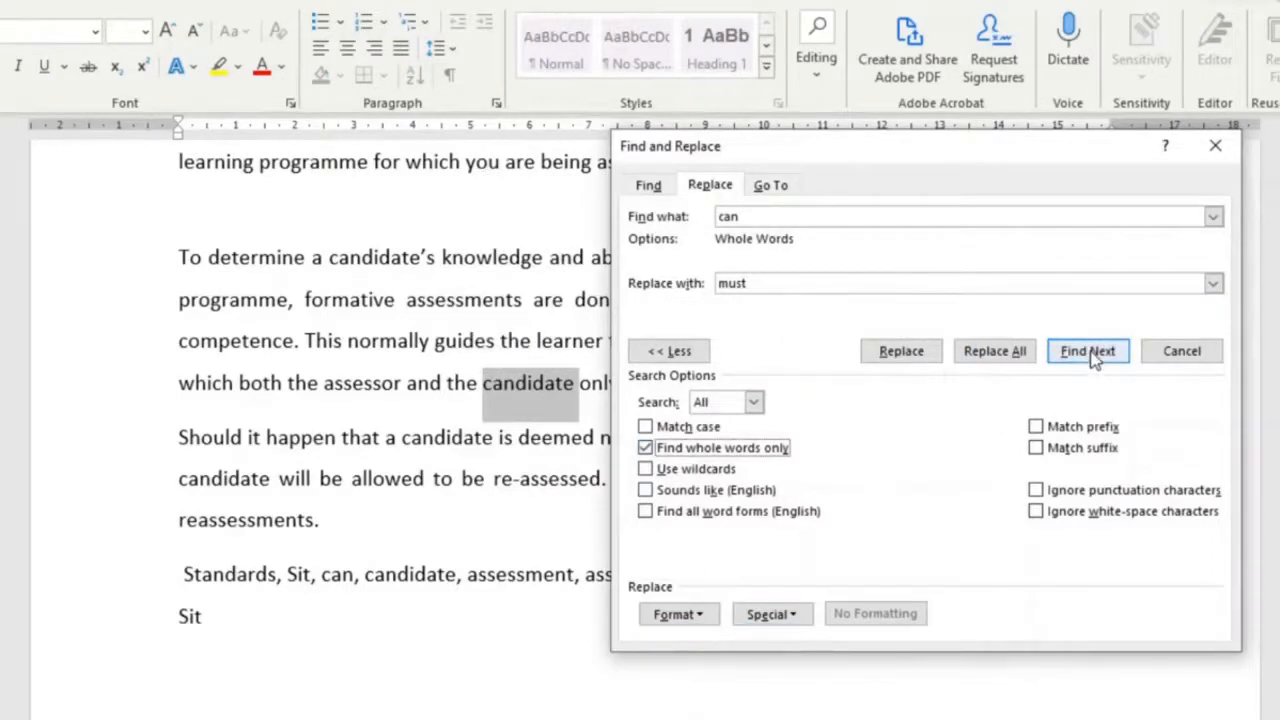
click(1016, 358)
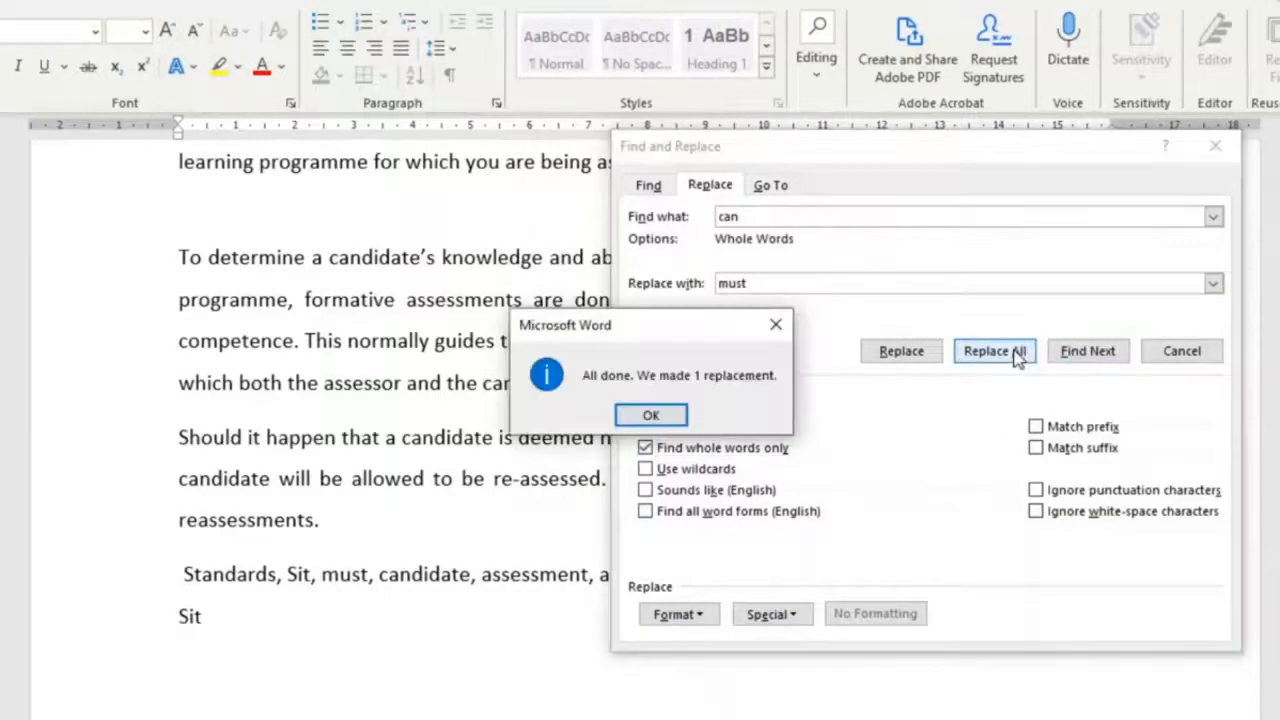
key(Return)
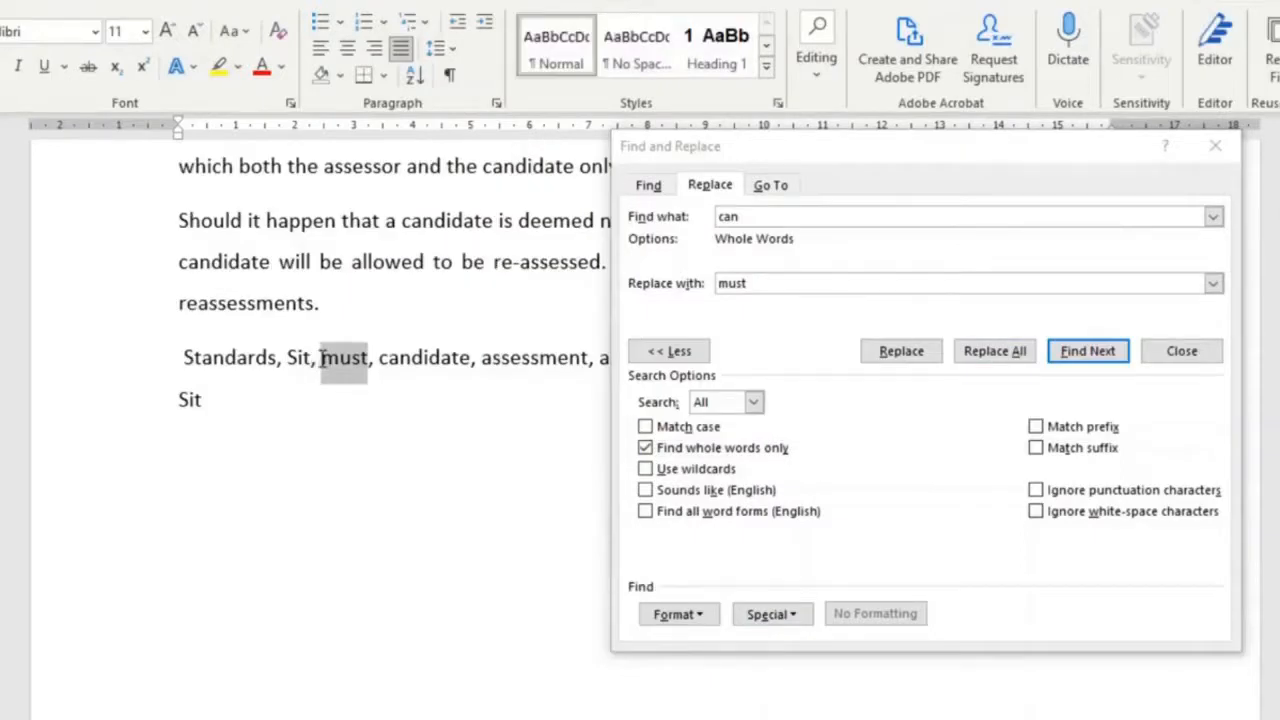
mouse_move(322, 358)
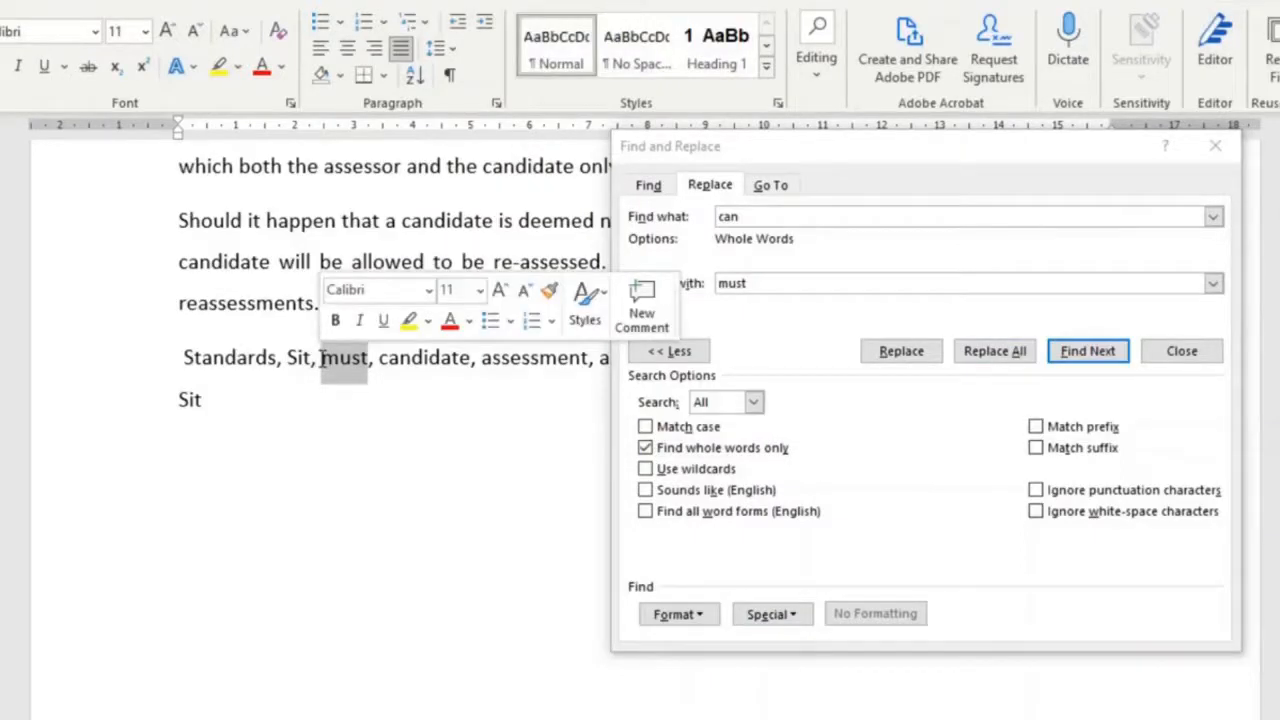
click(429, 534)
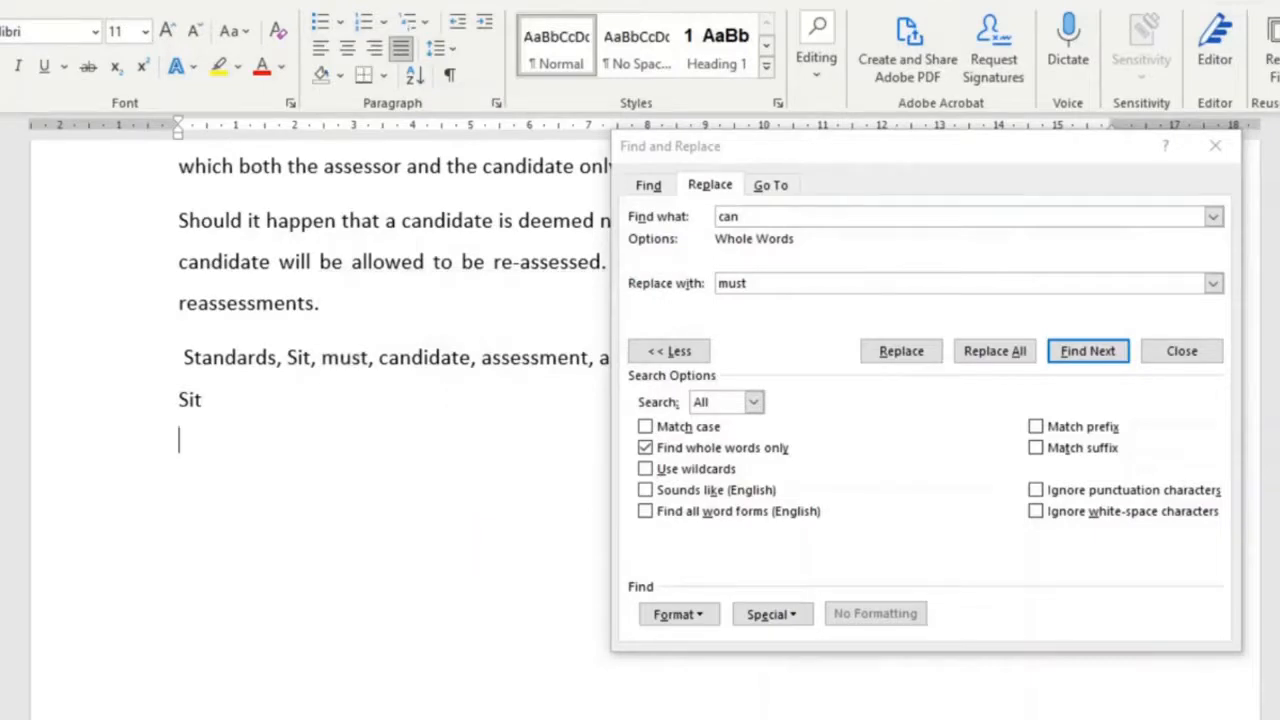
double_click(314, 363)
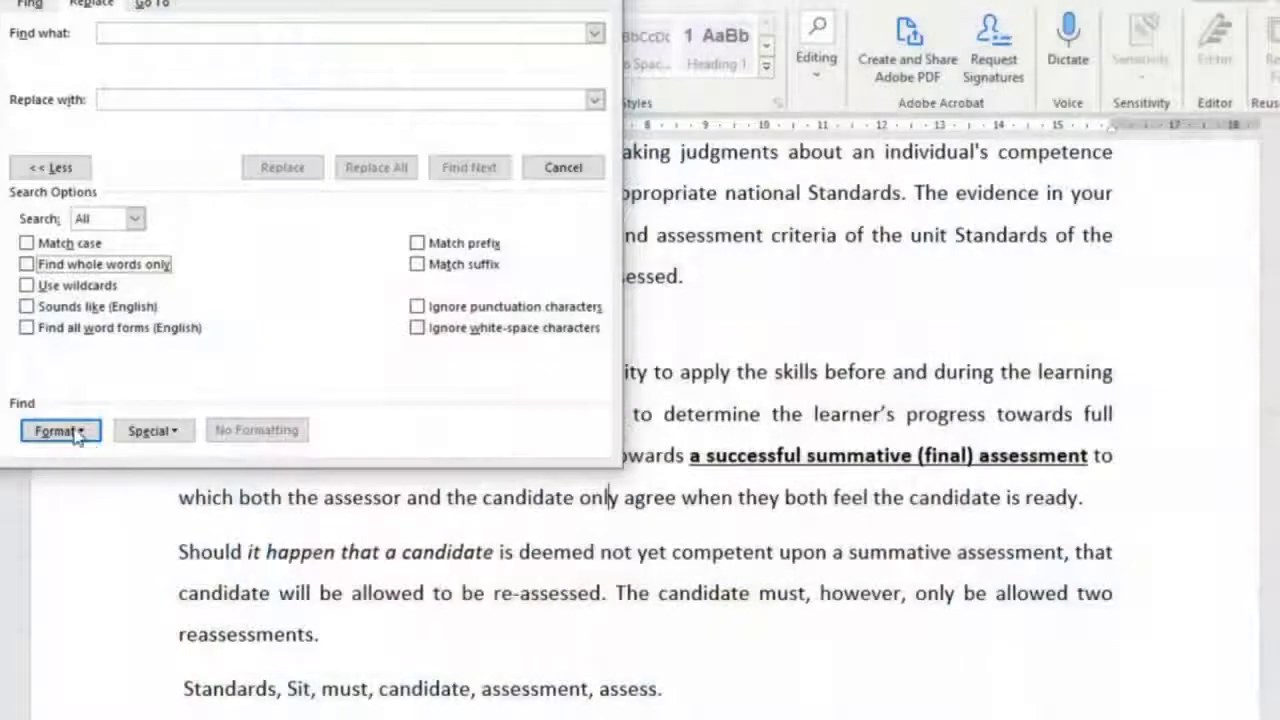
- Set the Find what formatting to bold with a single underline
click(60, 431)
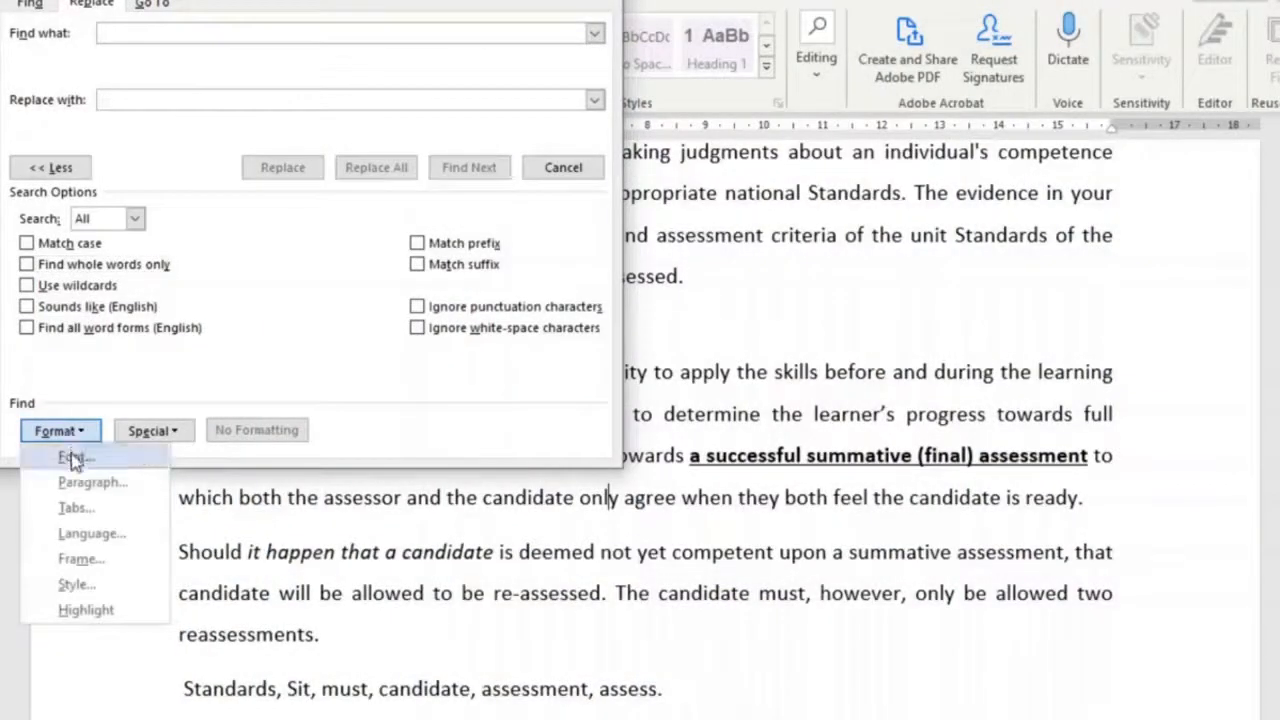
click(73, 456)
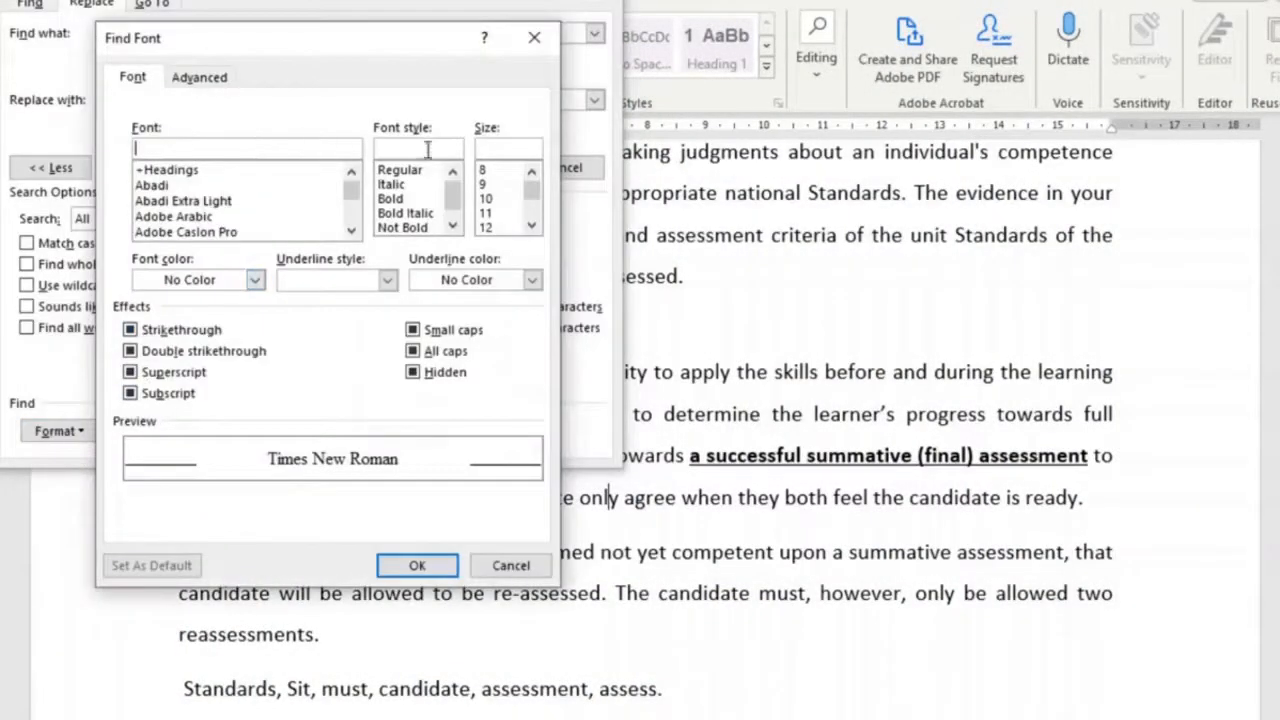
click(395, 200)
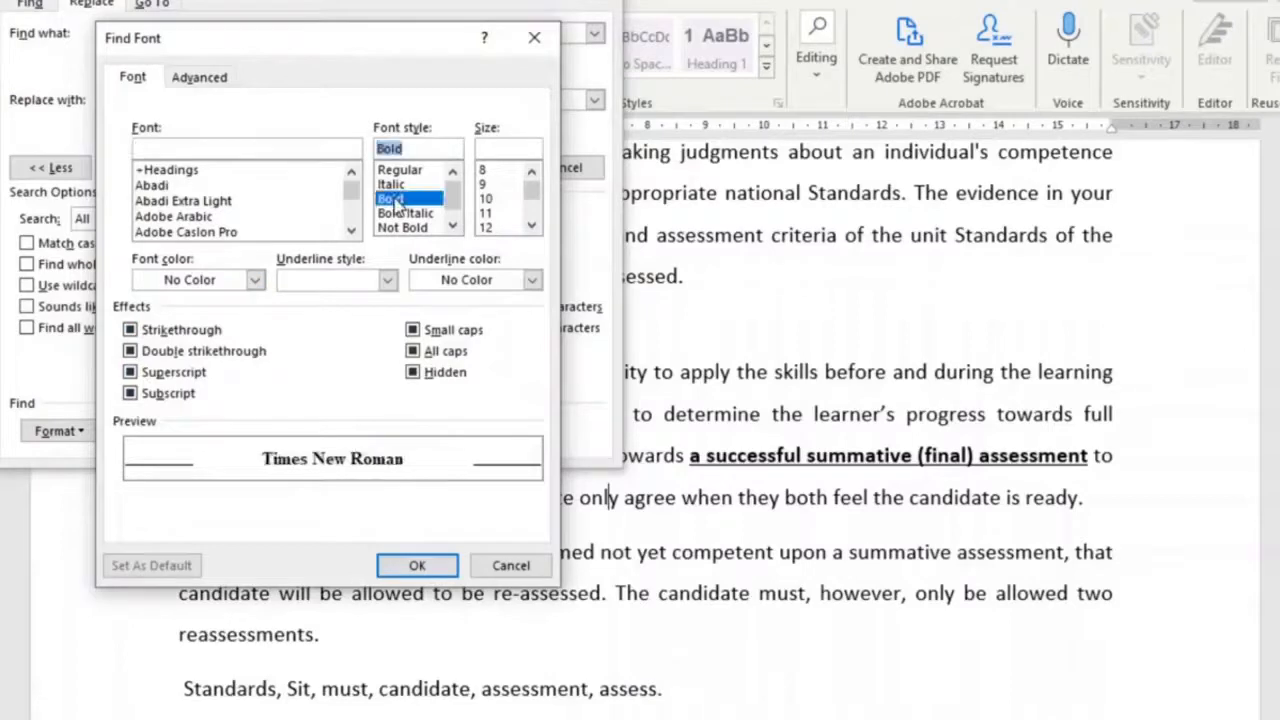
click(387, 280)
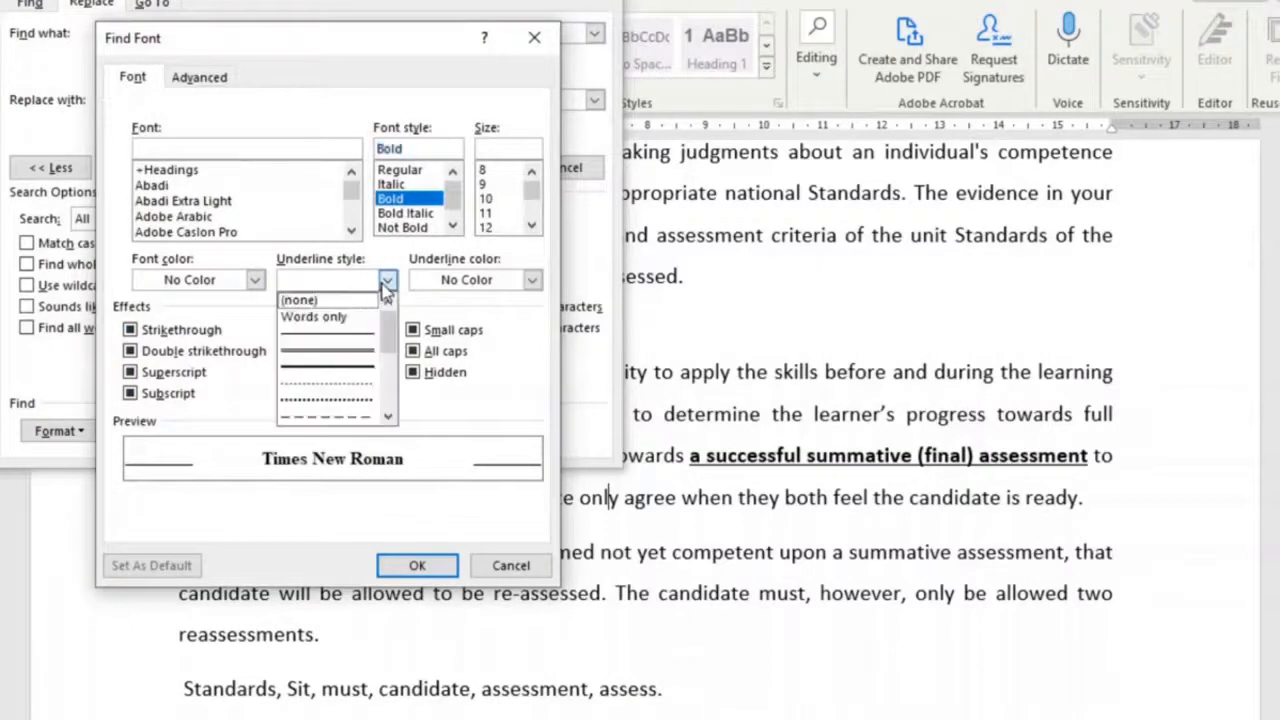
click(327, 334)
click(412, 566)
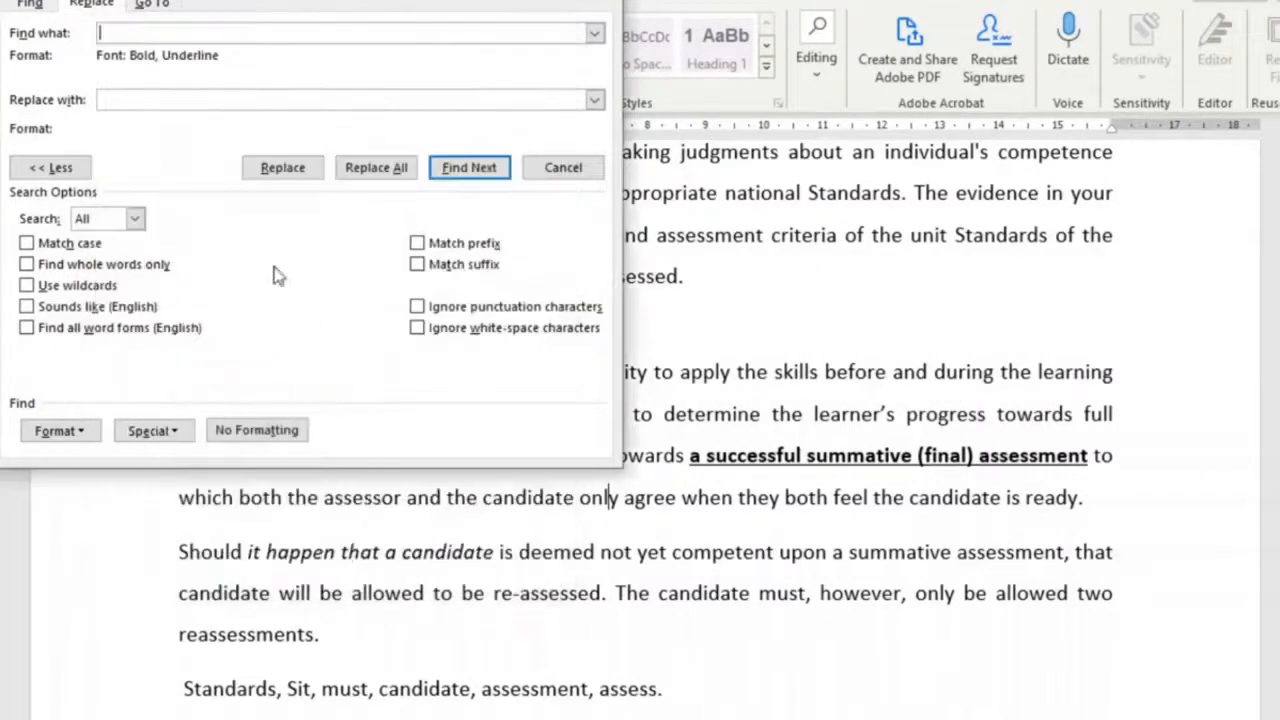
- Set the replacement formatting to not bold with no underline, then replace all matching text throughout the document
click(180, 96)
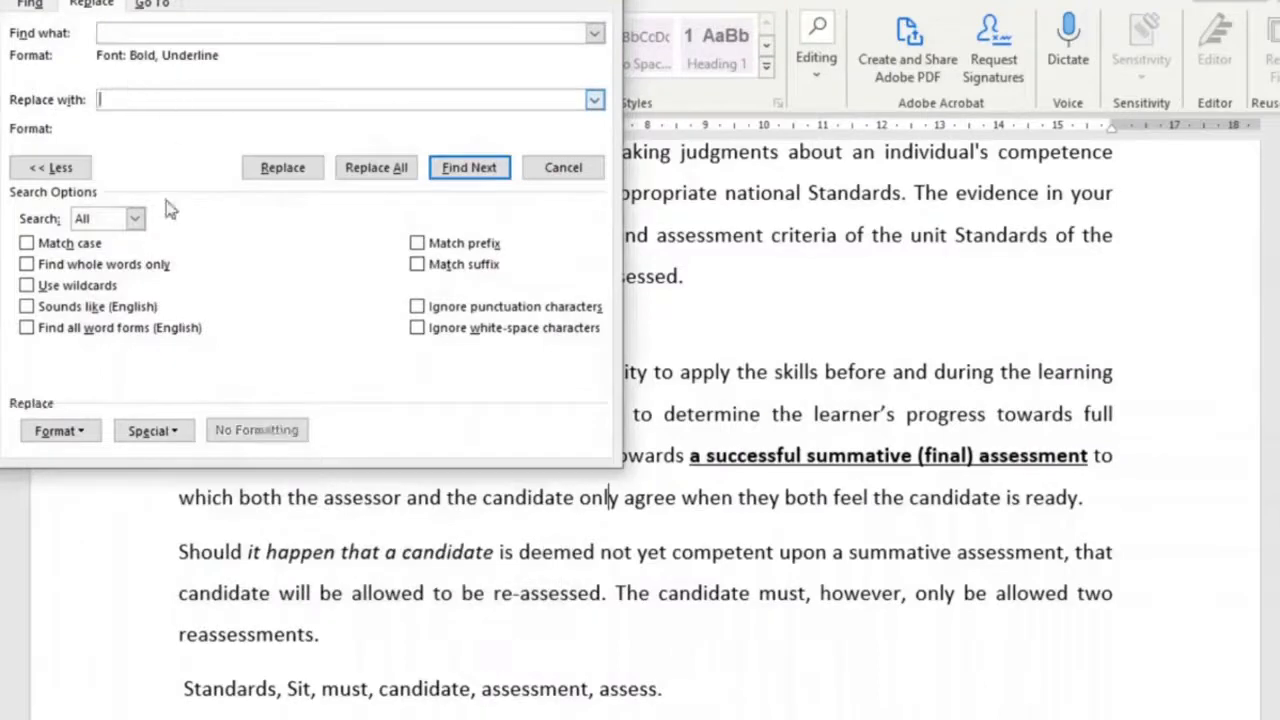
click(80, 432)
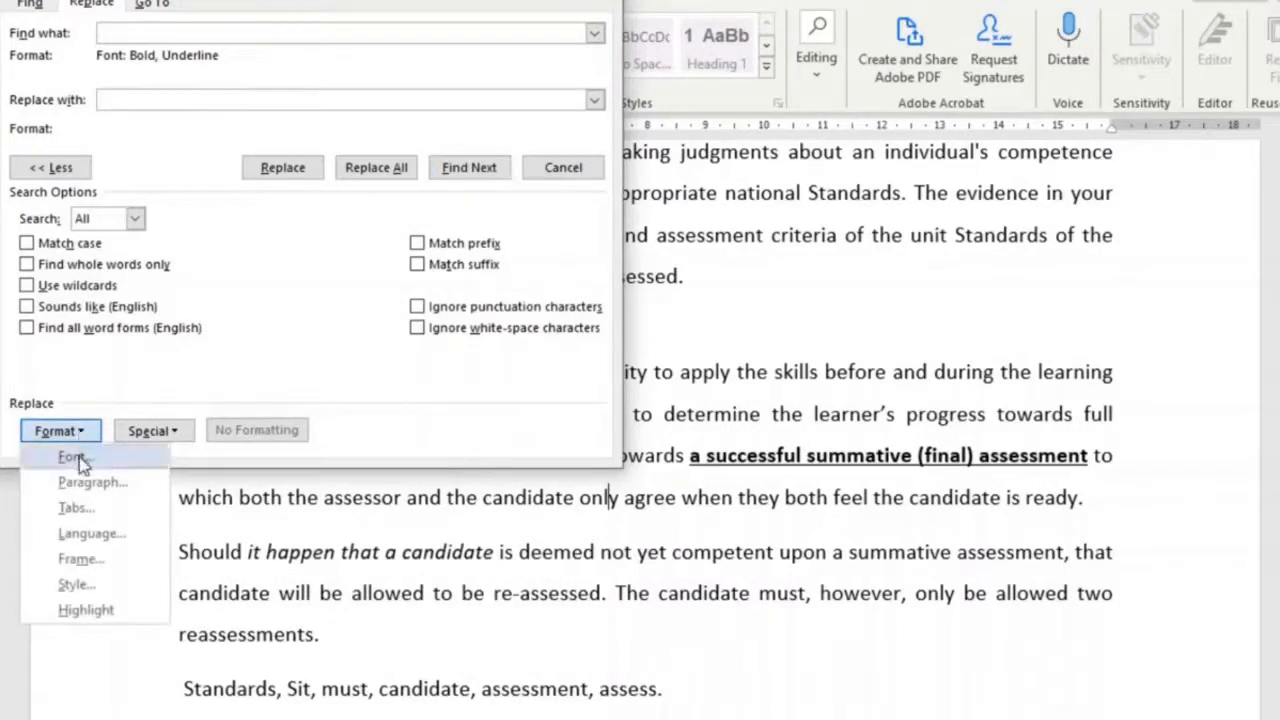
click(75, 458)
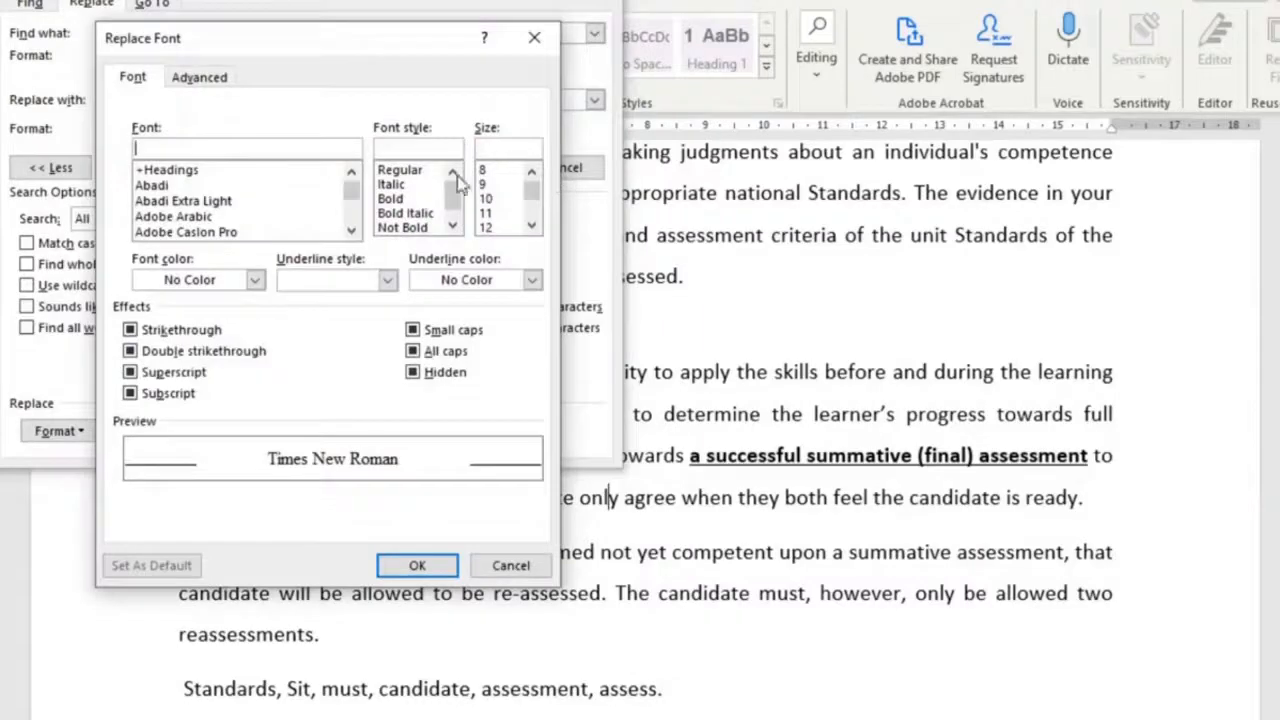
click(410, 171)
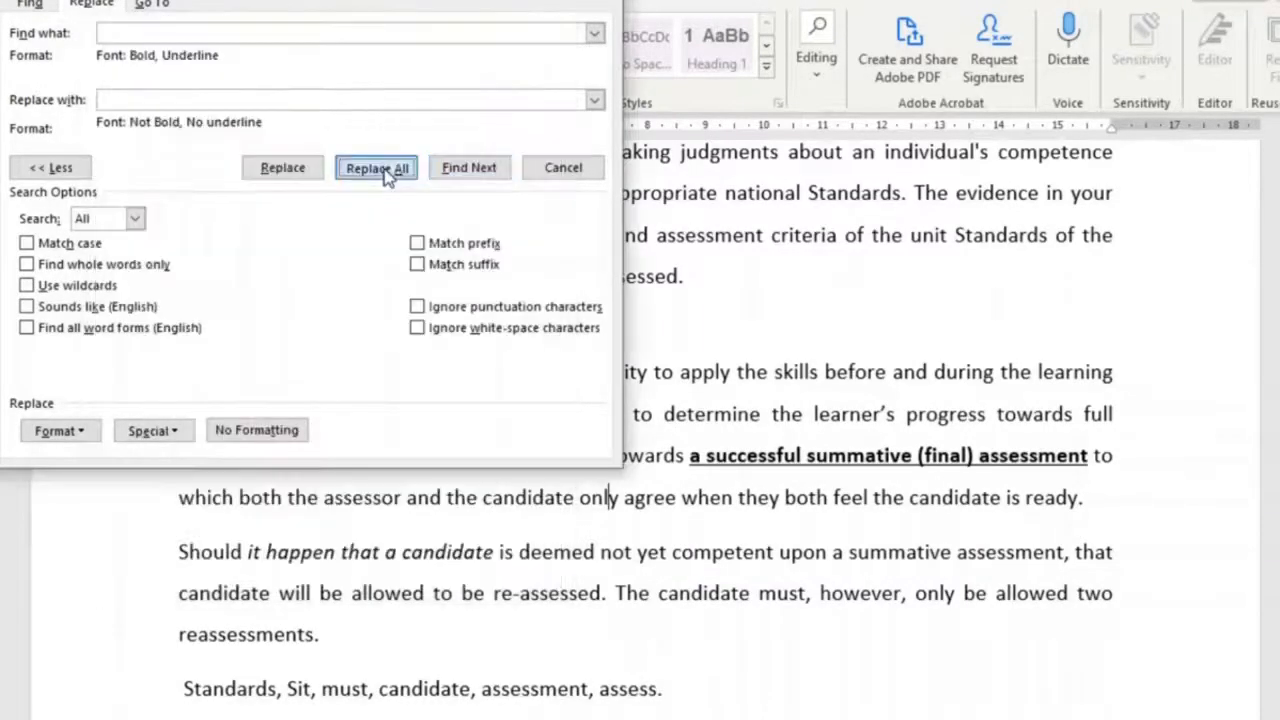
click(387, 177)
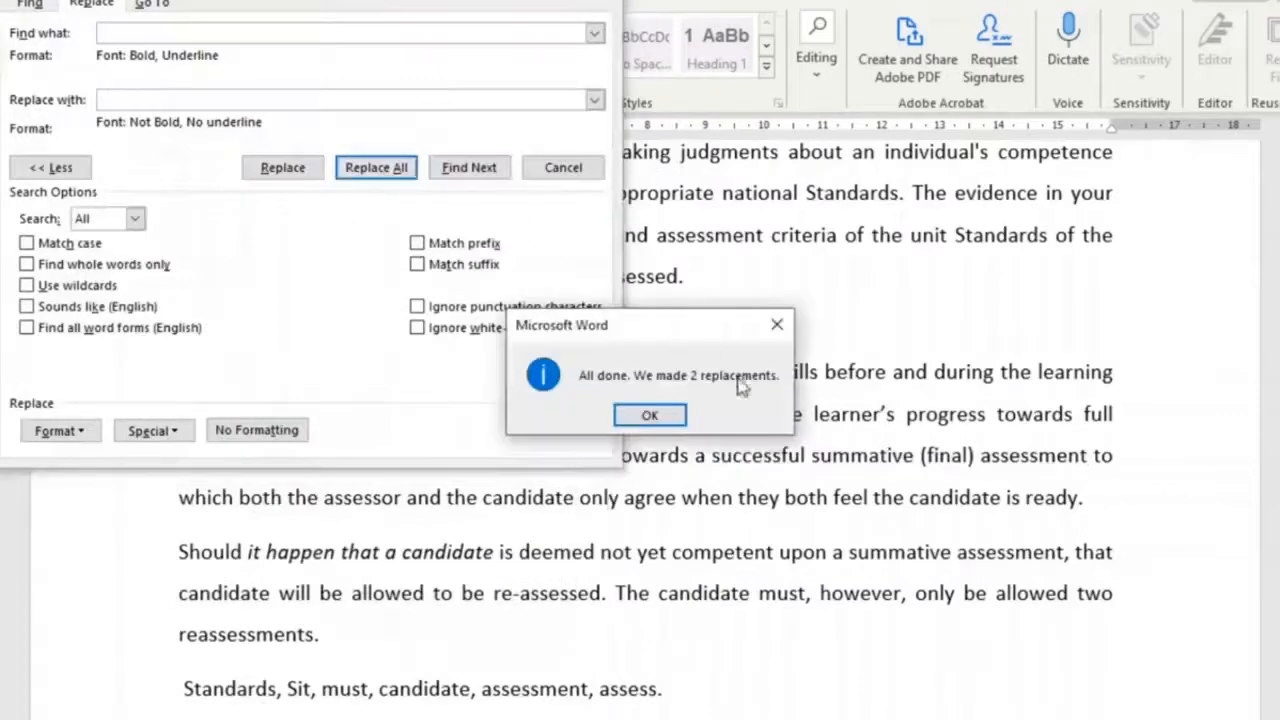
click(650, 415)
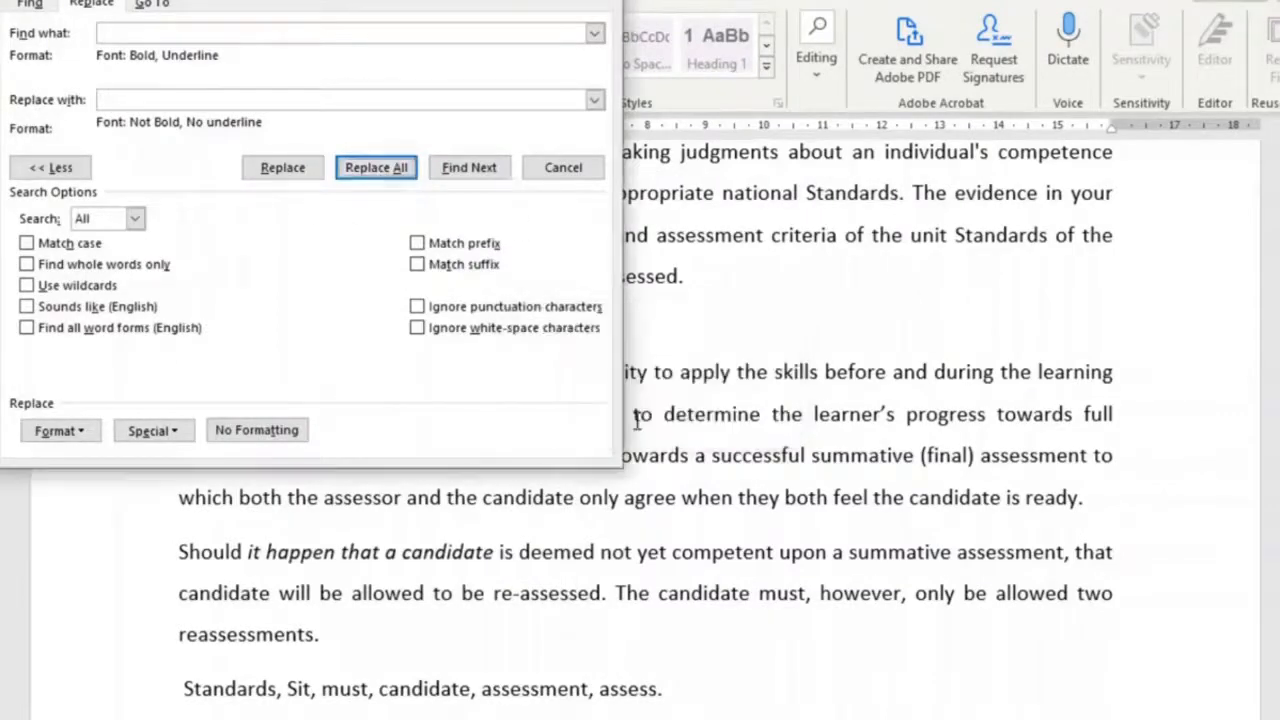
- Close Find and Replace and review the paragraph whose bold underlined phrase was reformatted
scroll(630, 407, down, 3)
key(Escape)
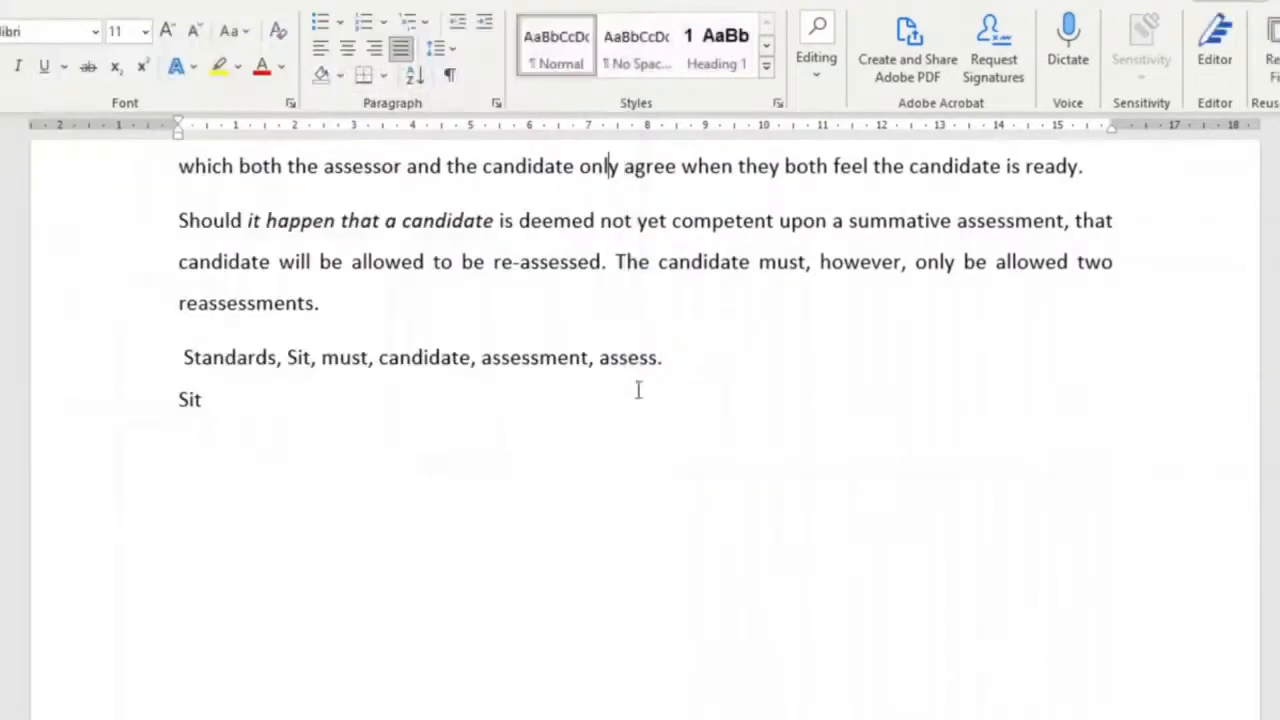
scroll(497, 369, up, 3)
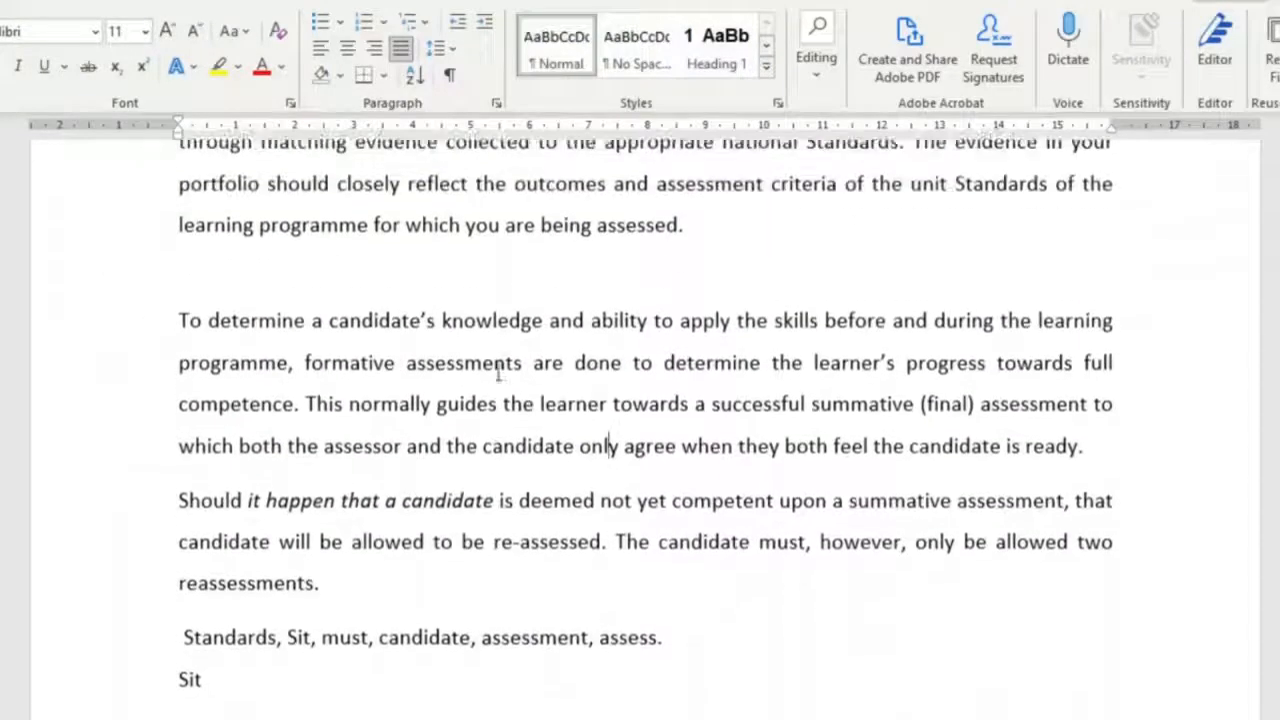